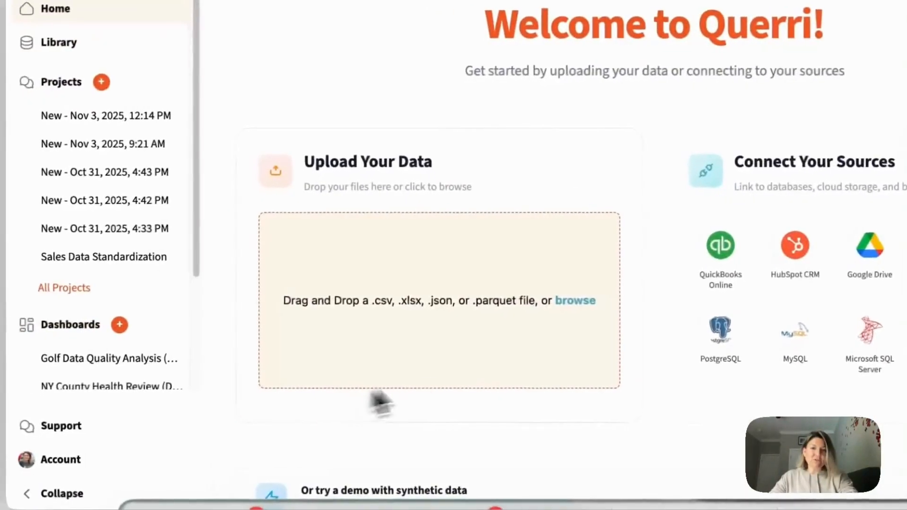
- Upload querri_logistics_demand_dataset_messy_1500.csv to the library and add it as the data source of a new project
left_click(584, 301)
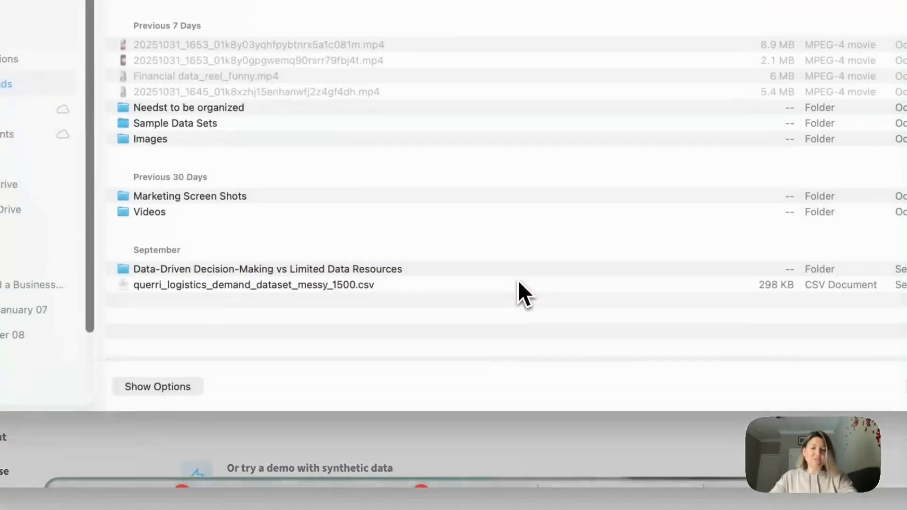
double_click(347, 288)
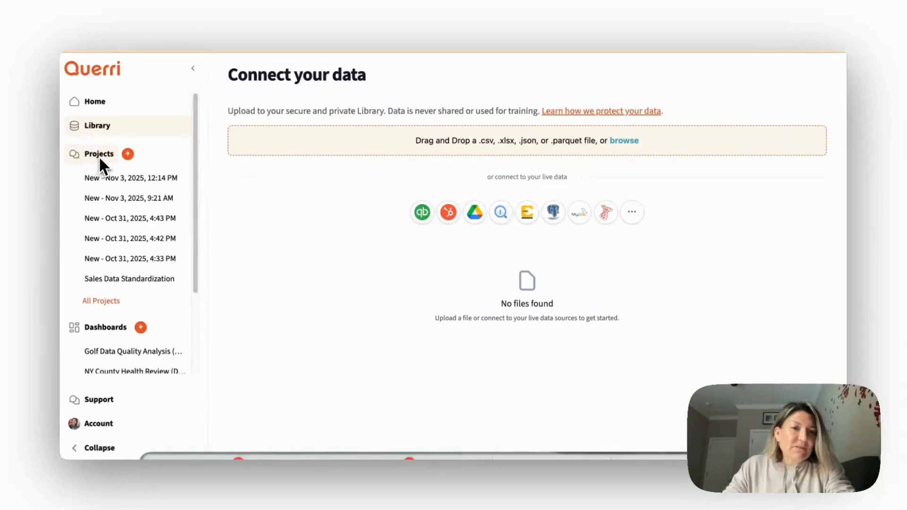
left_click(127, 154)
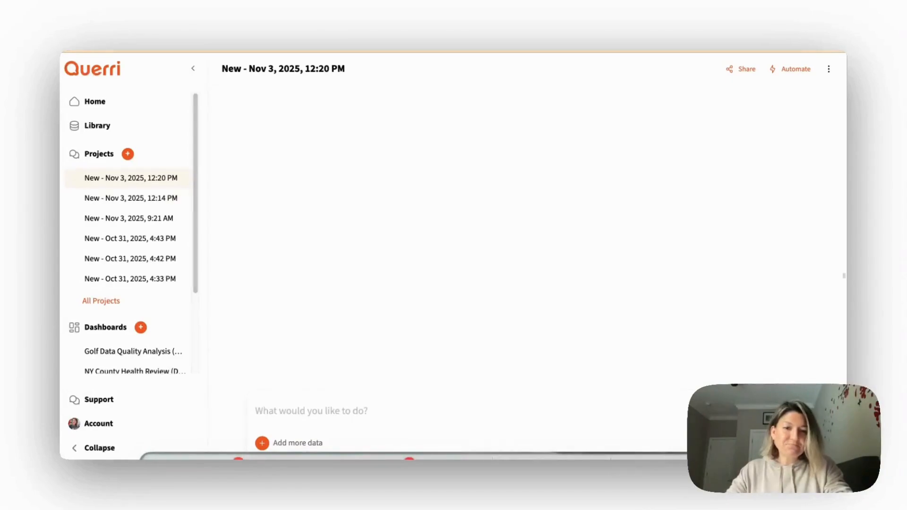
left_click(262, 443)
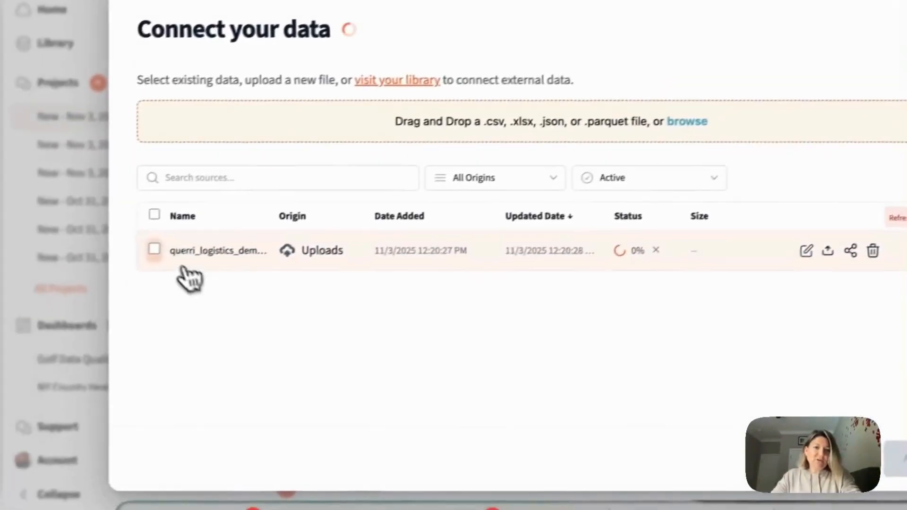
left_click(143, 207)
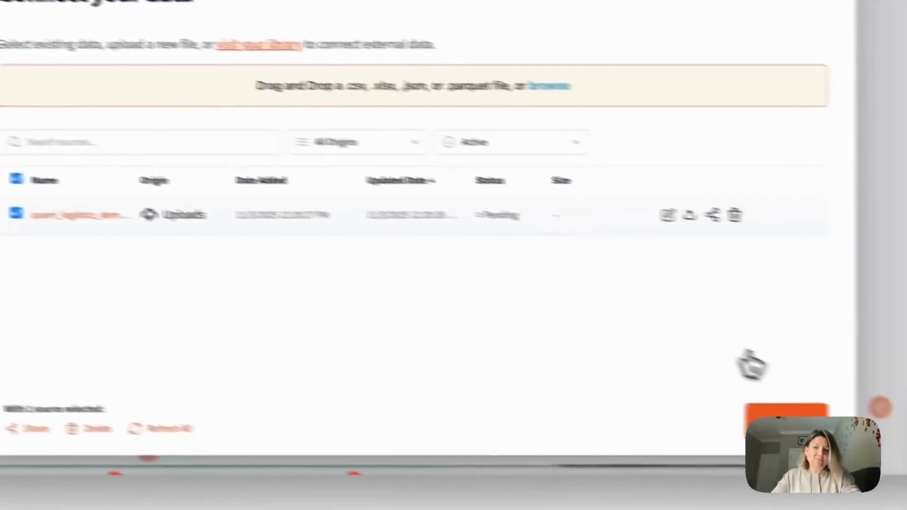
left_click(775, 418)
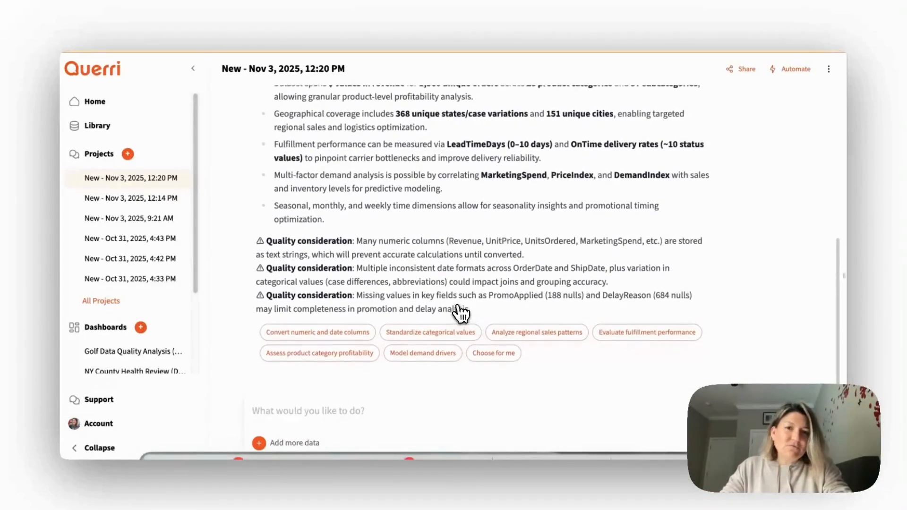
- Review the dataset's analysis summary, including transaction and geographic coverage, and the quality considerations on numeric columns, date formats and missing values
scroll(460, 313, "up", 3)
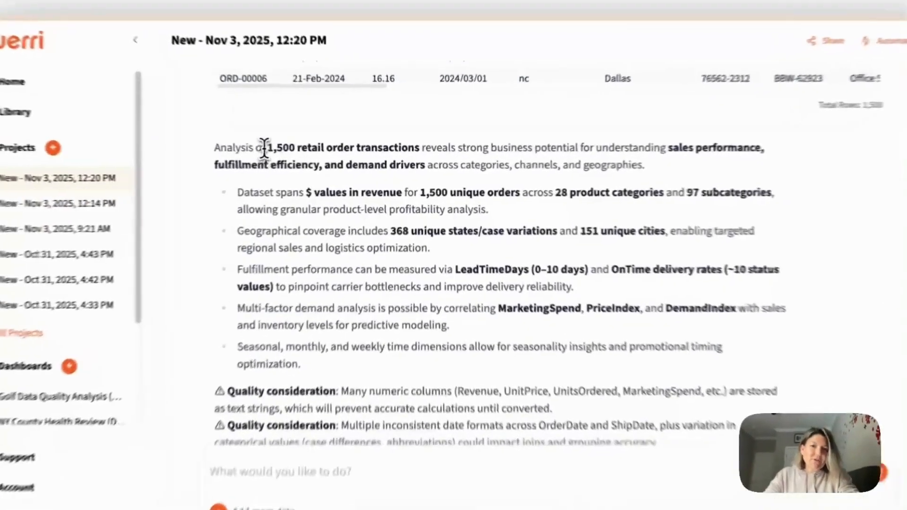
left_click_drag(299, 155, 434, 146)
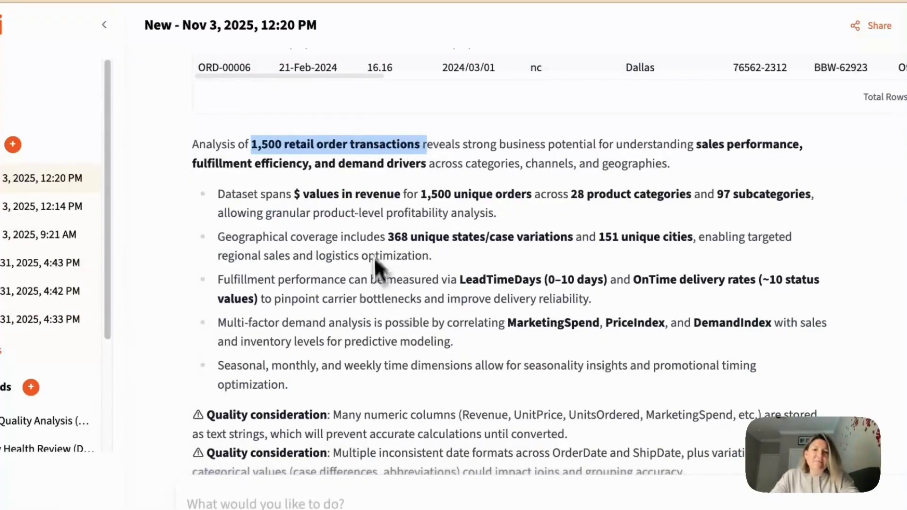
left_click_drag(388, 236, 561, 237)
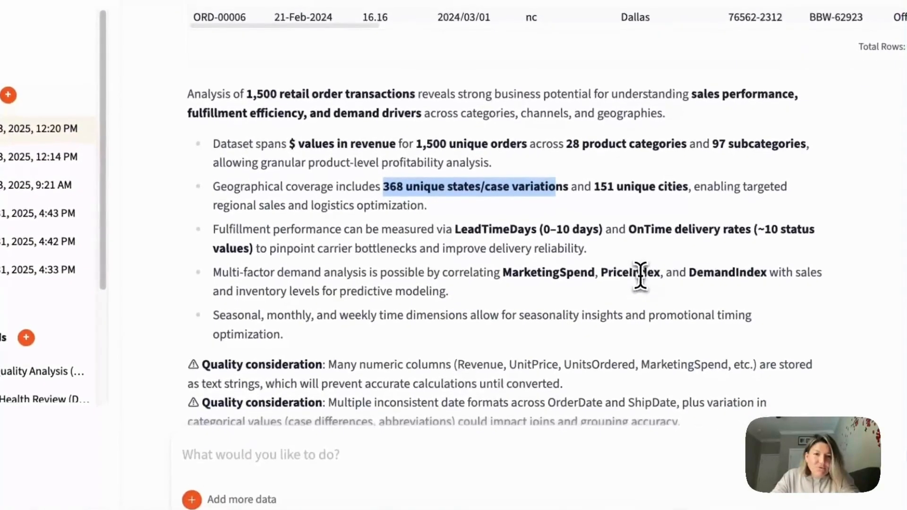
scroll(645, 325, "down", 2)
scroll(638, 274, "down", 1)
left_click_drag(187, 273, 323, 275)
left_click_drag(188, 308, 376, 290)
left_click_drag(247, 325, 377, 322)
left_click(514, 311)
scroll(515, 311, "down", 2)
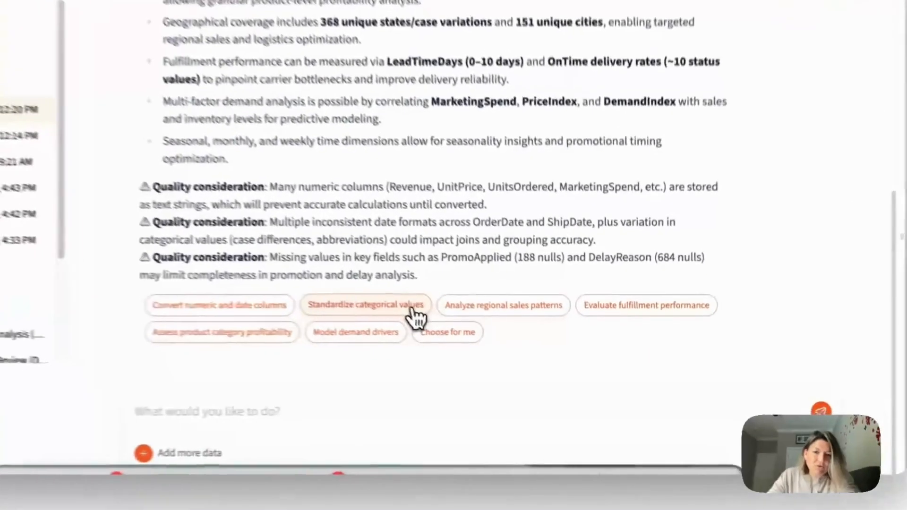
- Run the suggested "Standardize categorical values" action and clear the drafted follow-up prompt
left_click(443, 333)
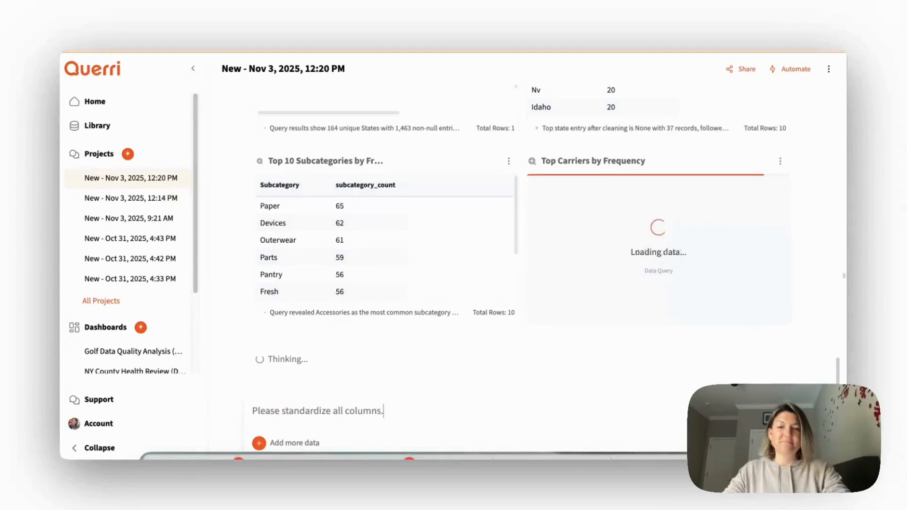
key("ctrl+a")
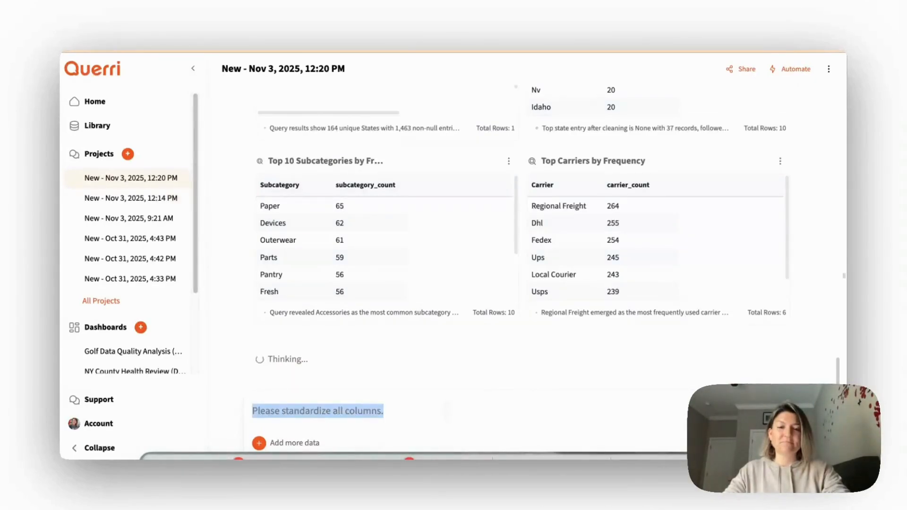
key("BackSpace")
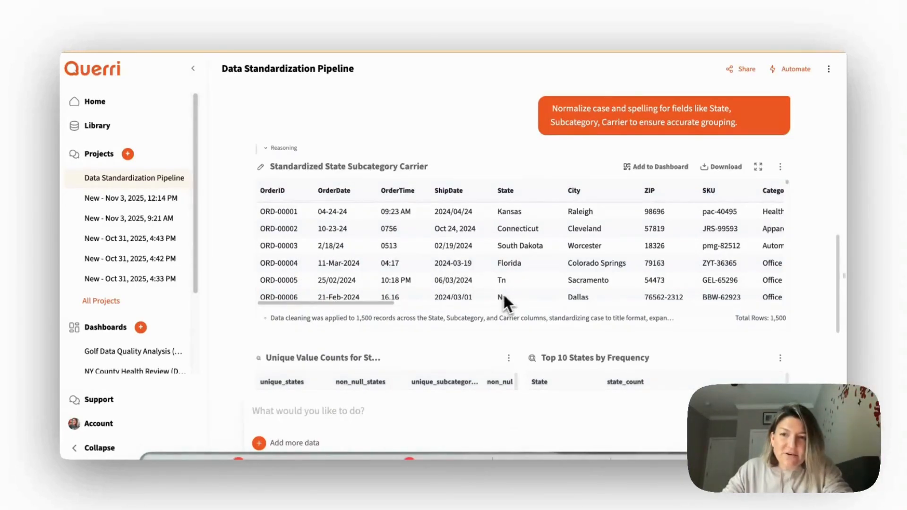
- Examine the standardized State, Subcategory and Carrier table, the frequency tables including the enlarged subcategory one, and the cleaning summary
scroll(526, 294, "down", 2)
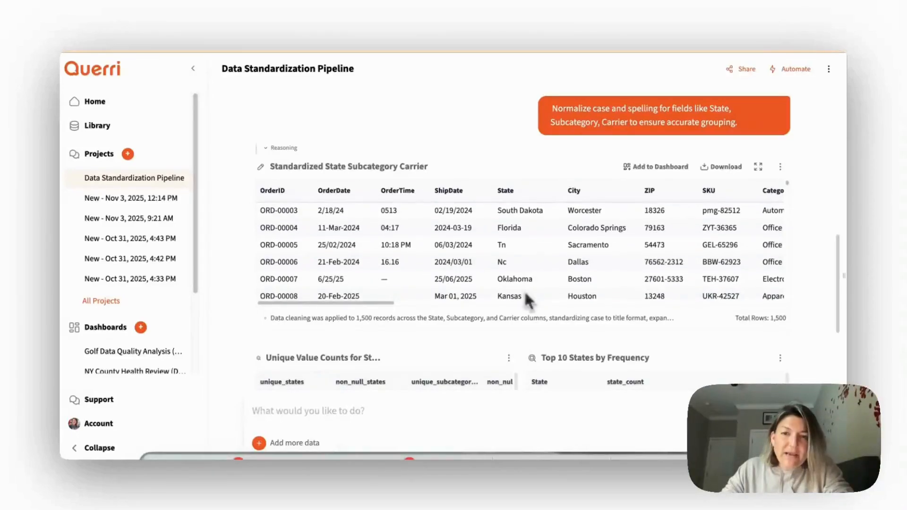
scroll(804, 194, "down", 4)
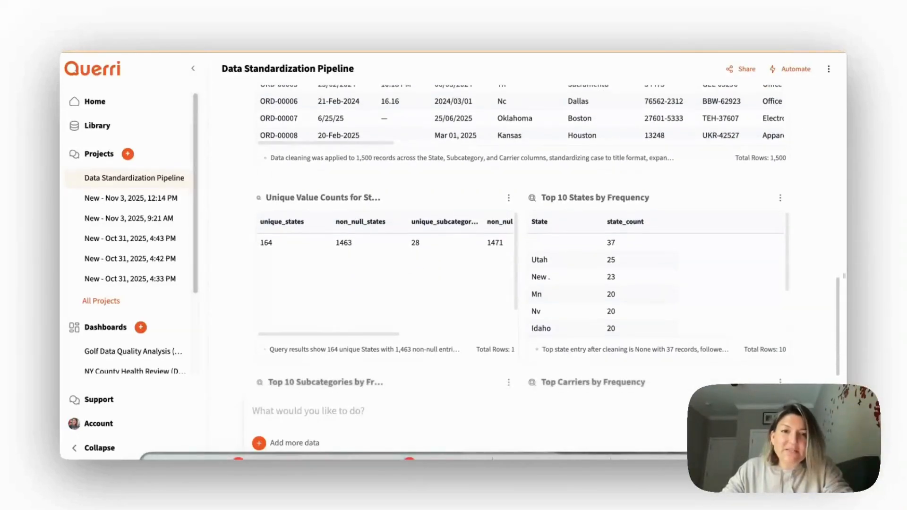
scroll(807, 202, "down", 1)
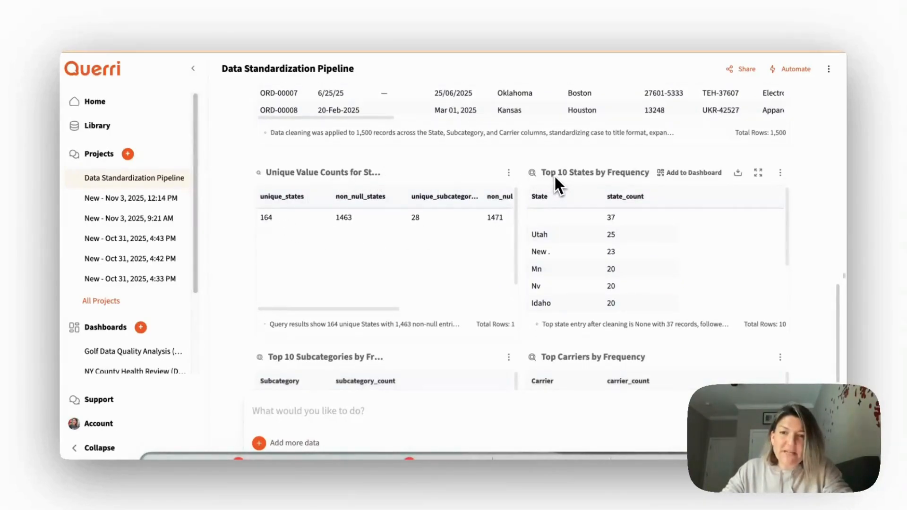
scroll(619, 222, "up", 1)
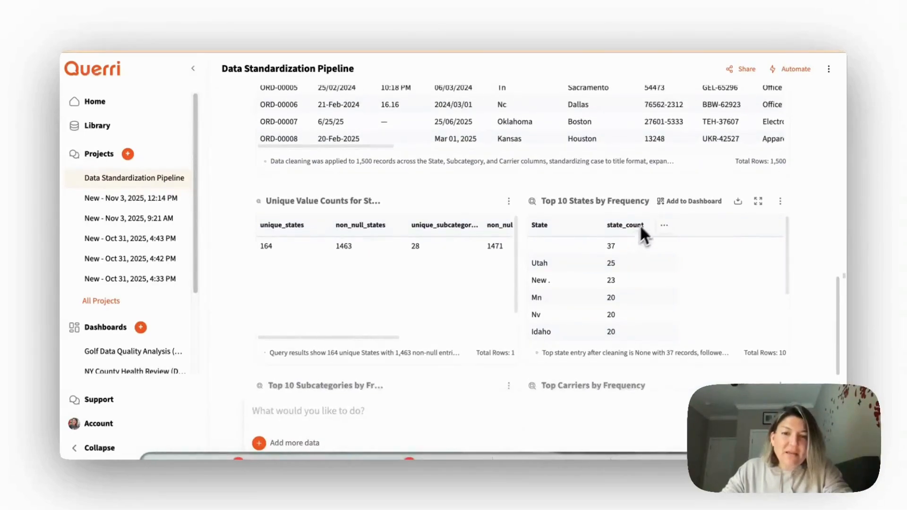
scroll(648, 226, "down", 5)
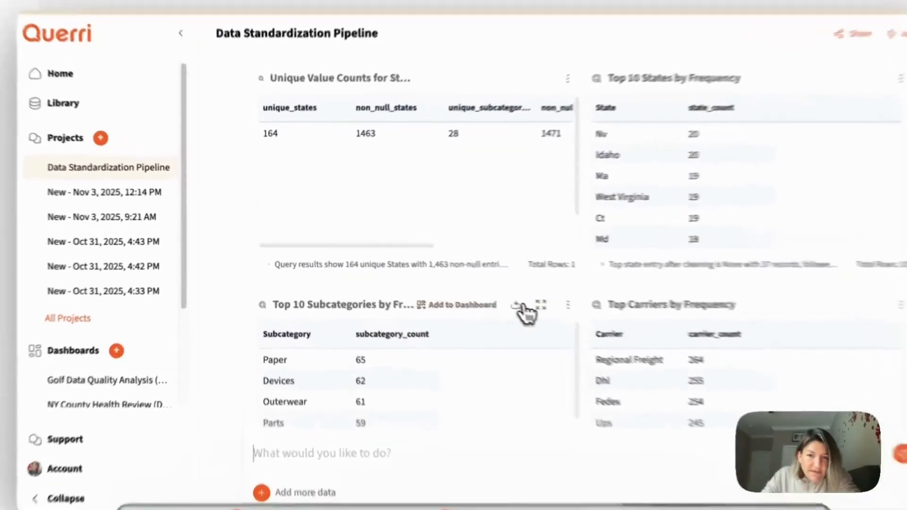
left_click(487, 290)
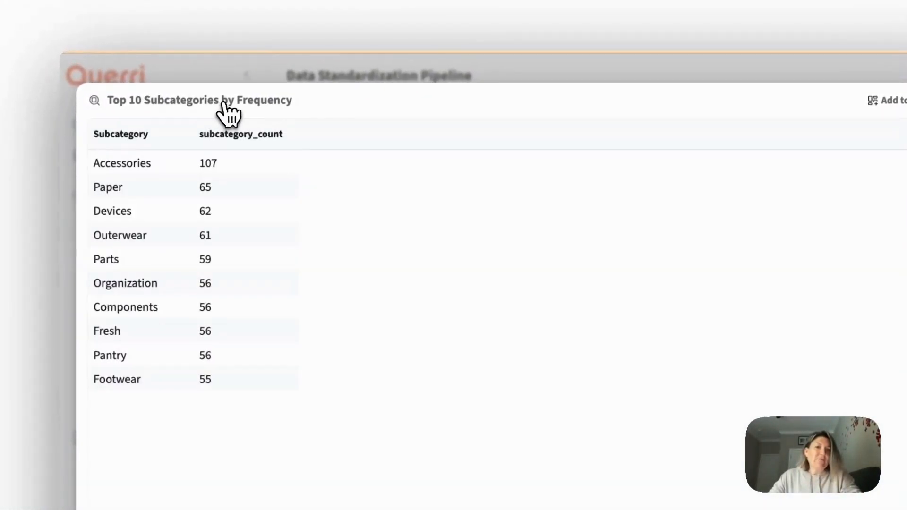
left_click(787, 79)
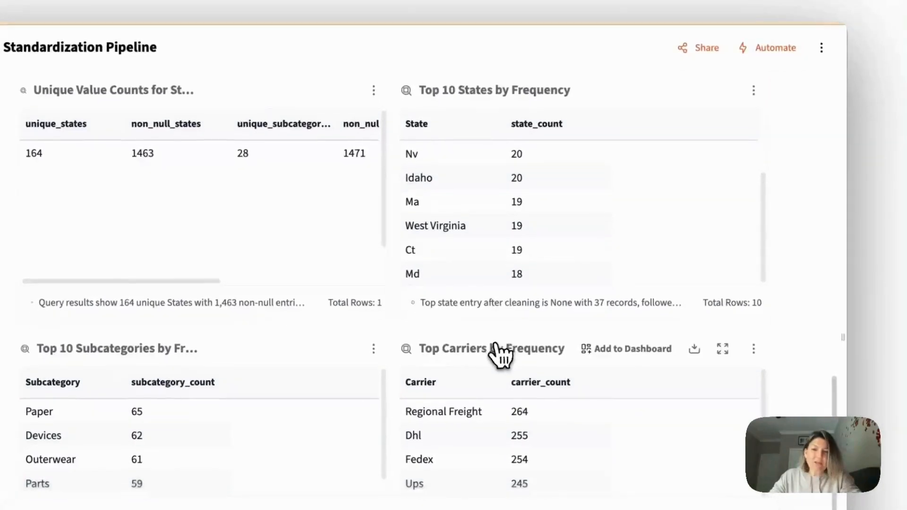
scroll(765, 263, "down", 3)
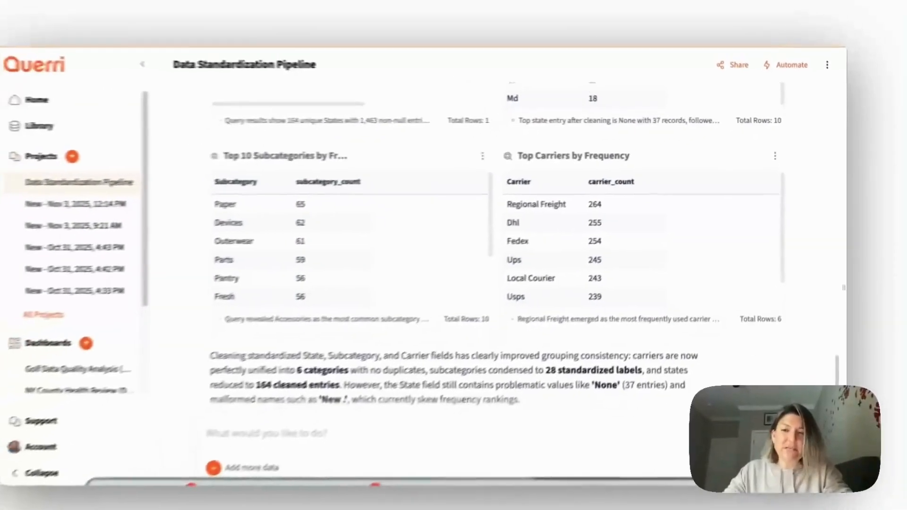
scroll(790, 231, "down", 3)
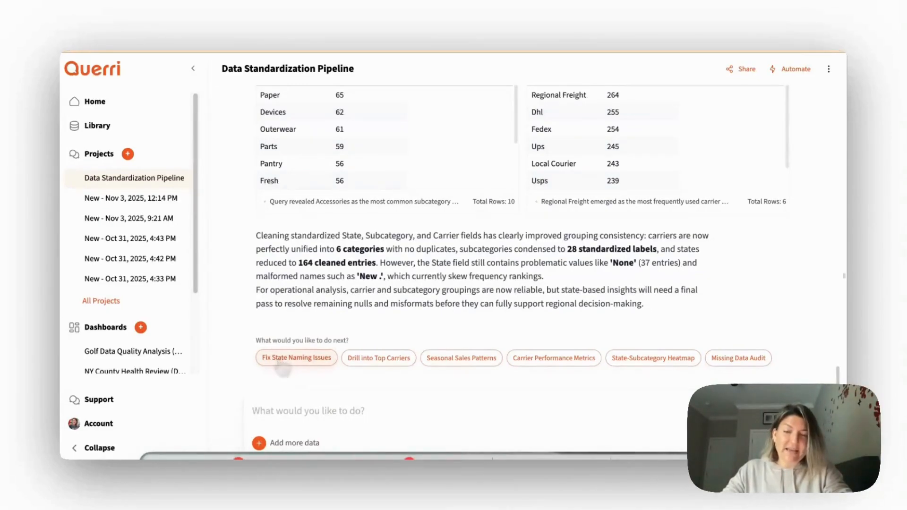
- Submit the prompt "Please standardize all columns" for the dataset
left_click(305, 407)
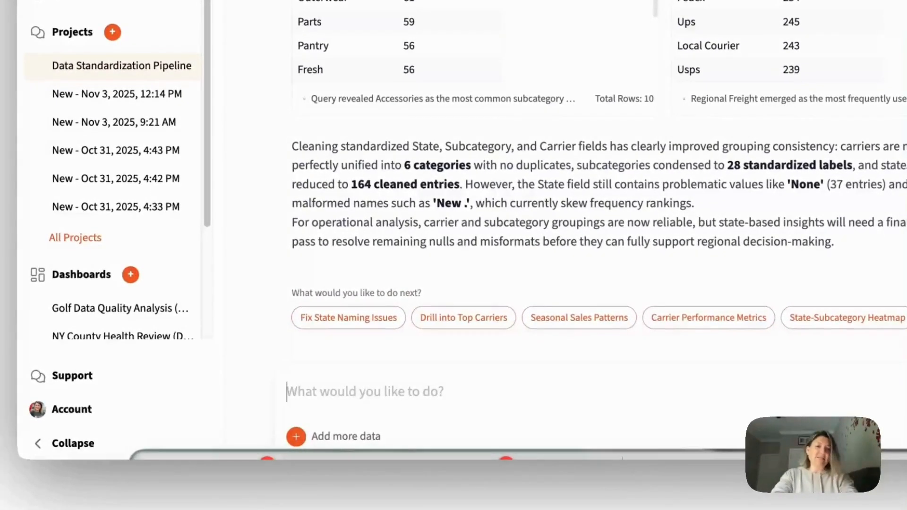
type("Please st")
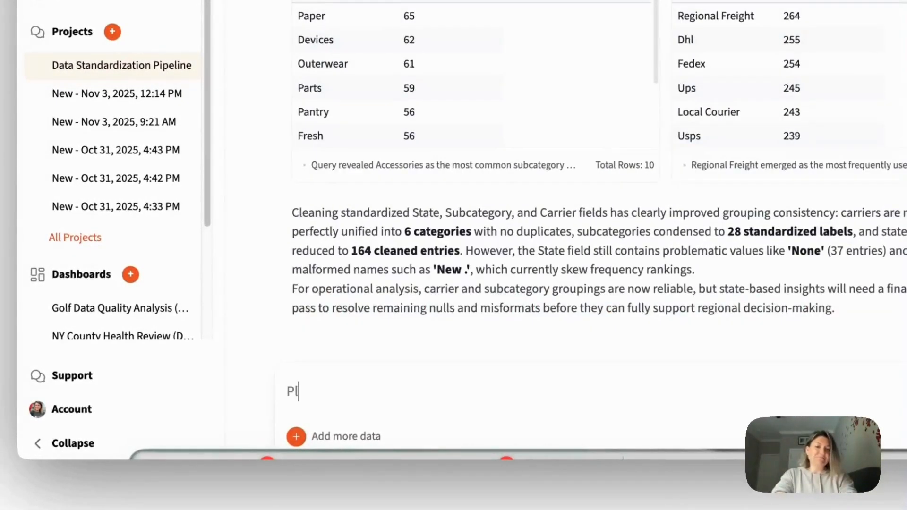
type("andar")
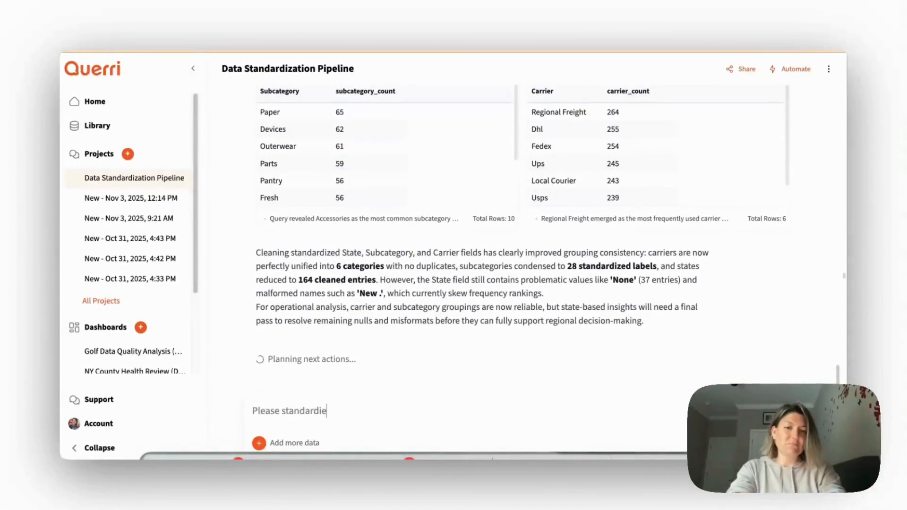
type("dize all columns")
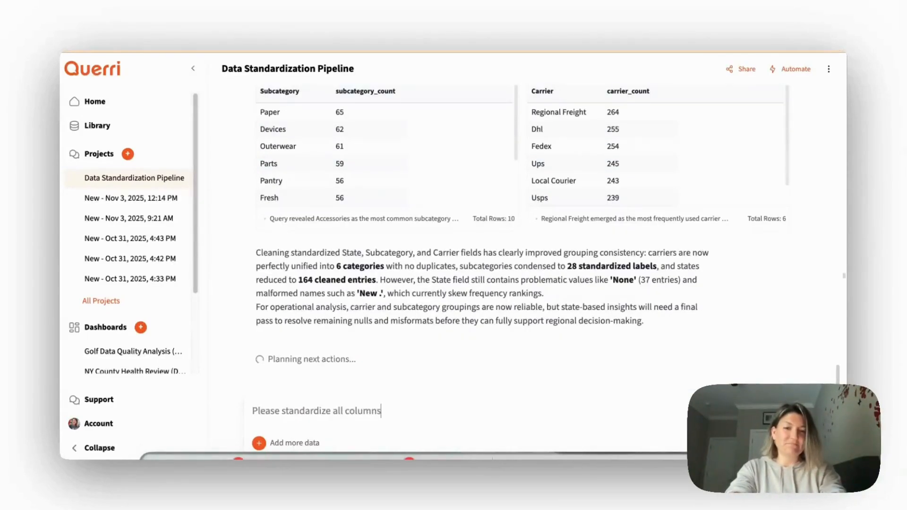
key("Return")
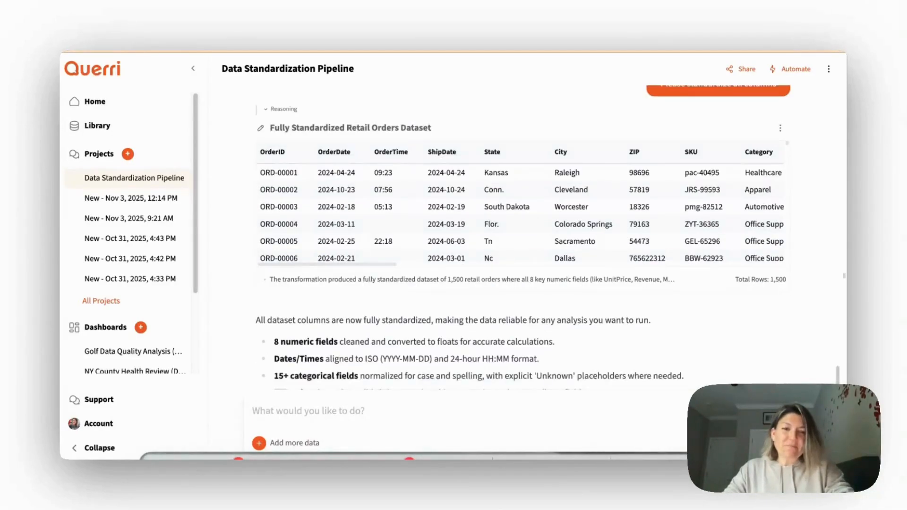
- Inspect the rows of the fully standardized retail orders dataset and read the summary of its cleaned fields
scroll(544, 234, "up", 3)
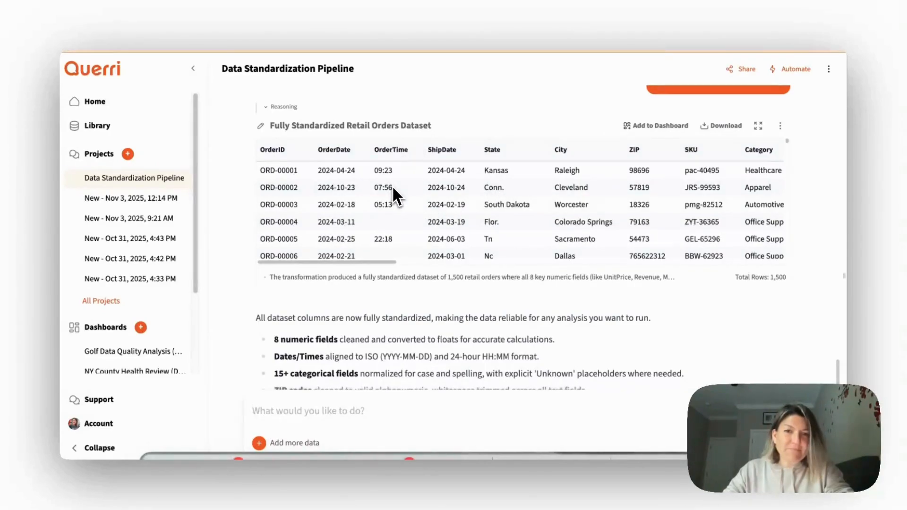
scroll(399, 216, "down", 3)
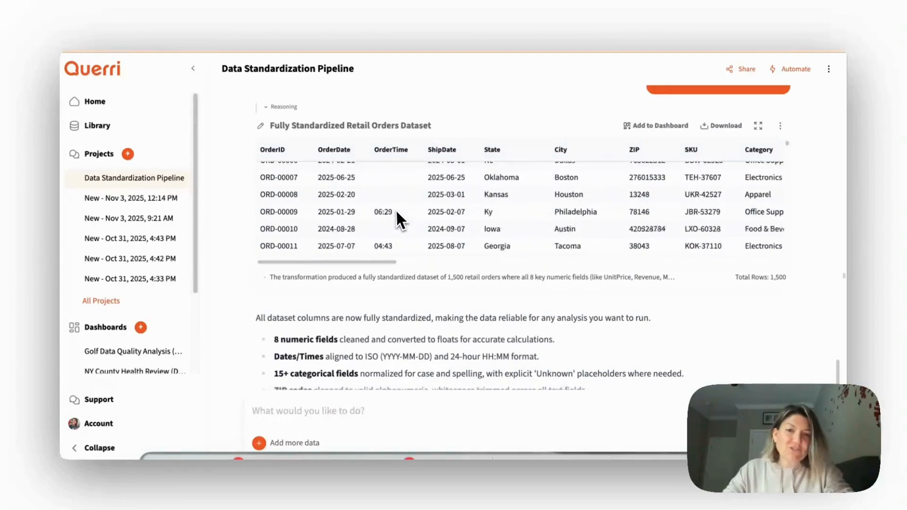
scroll(399, 216, "up", 2)
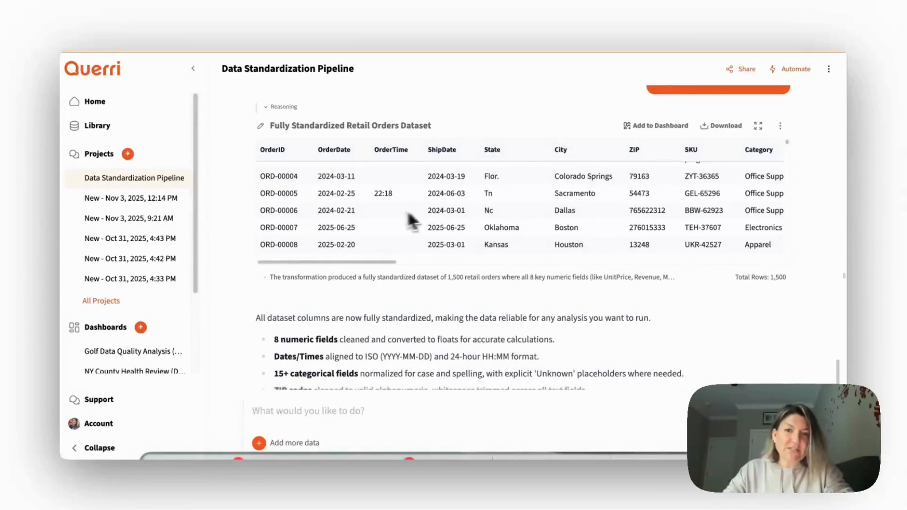
scroll(513, 213, "up", 2)
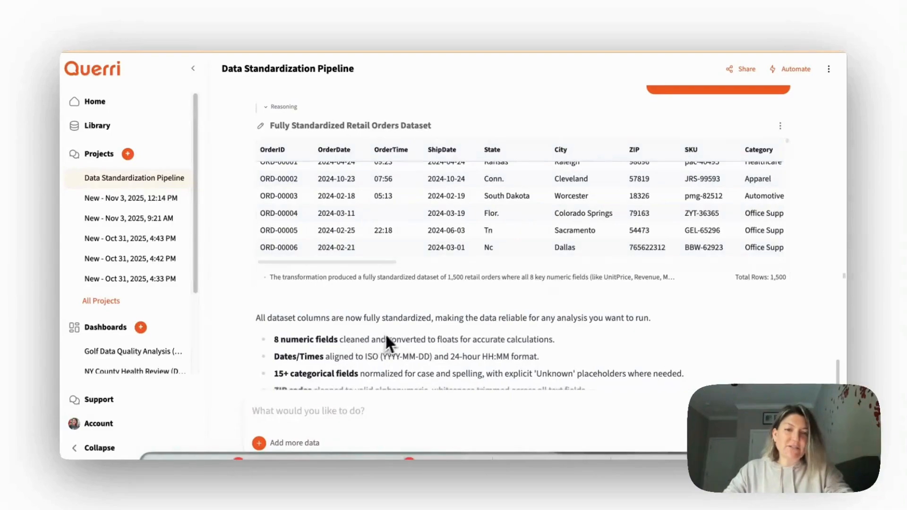
scroll(504, 322, "down", 3)
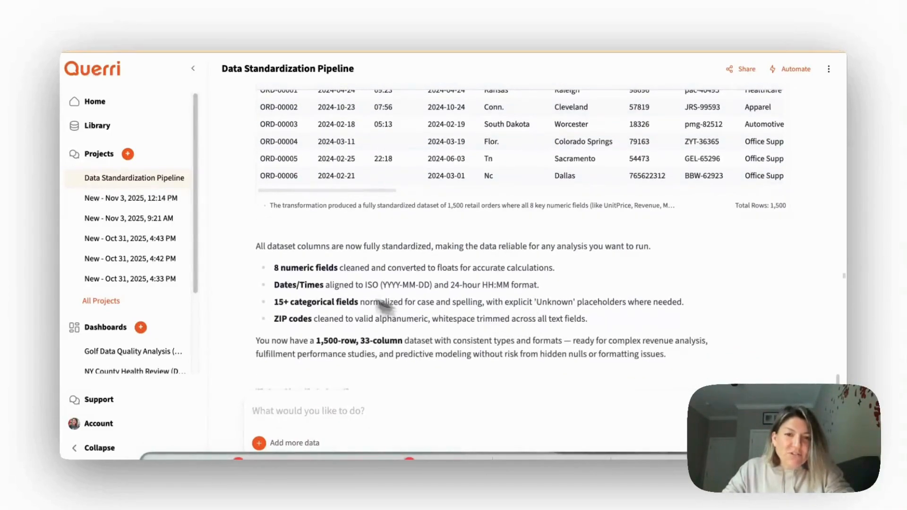
scroll(370, 321, "down", 3)
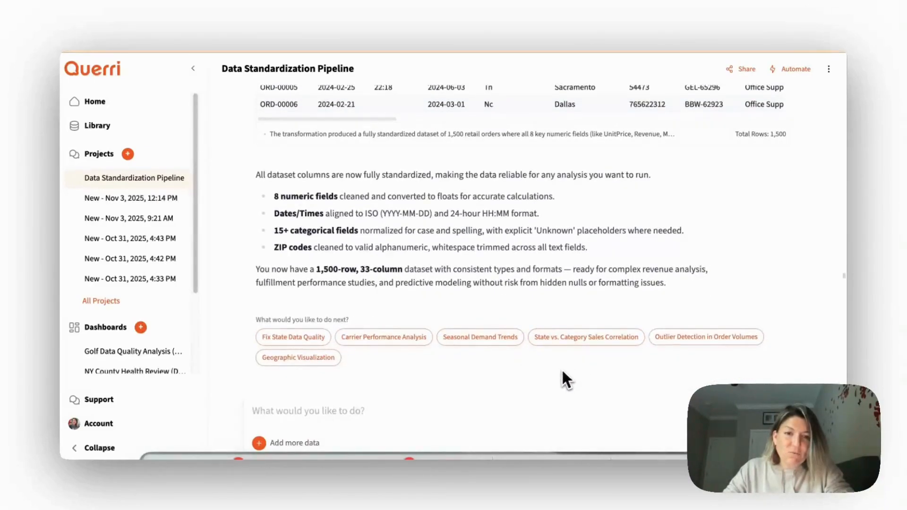
- Submit a prompt asking for 10 different visualizations of the standardized data
left_click(297, 414)
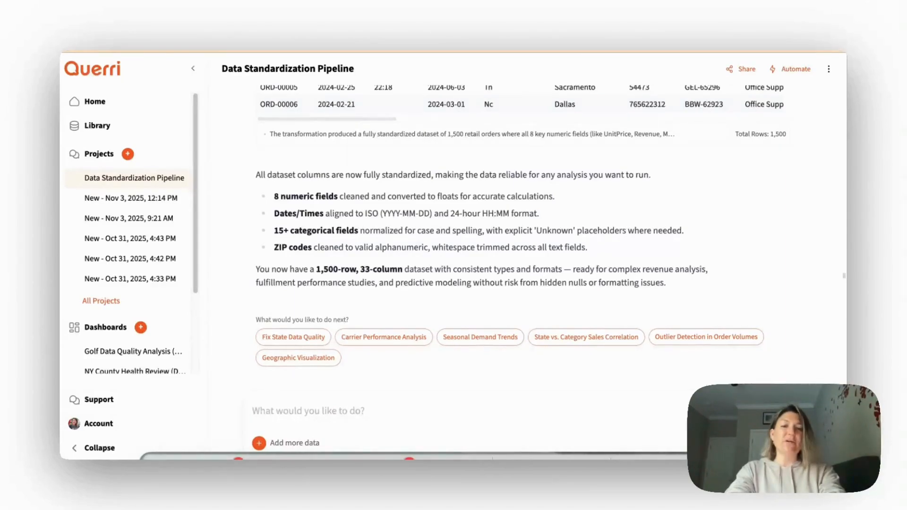
type("Can you give me 10 different vis")
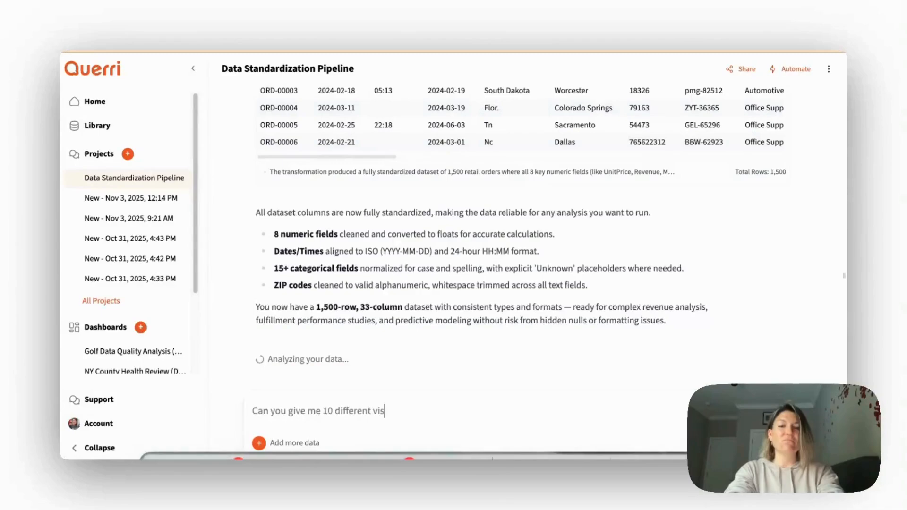
type("ualizations of")
key("BackSpace")
type("of thid")
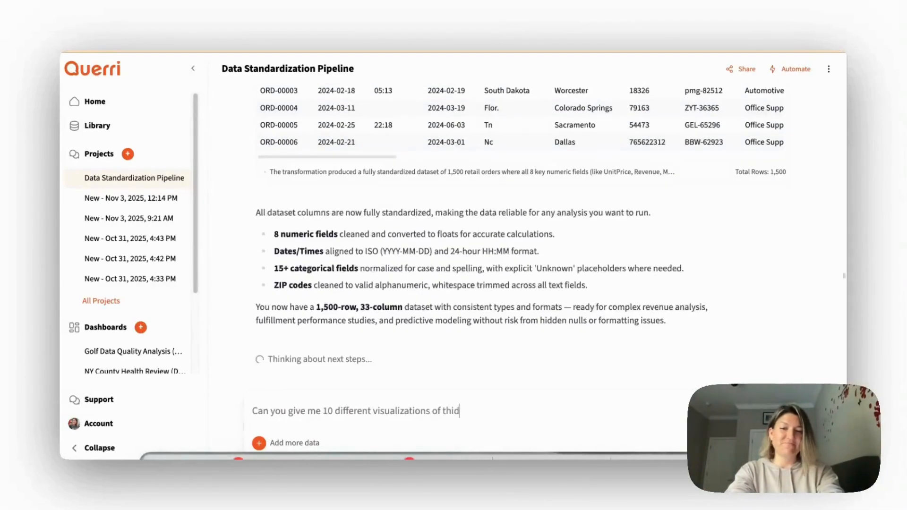
key("Return")
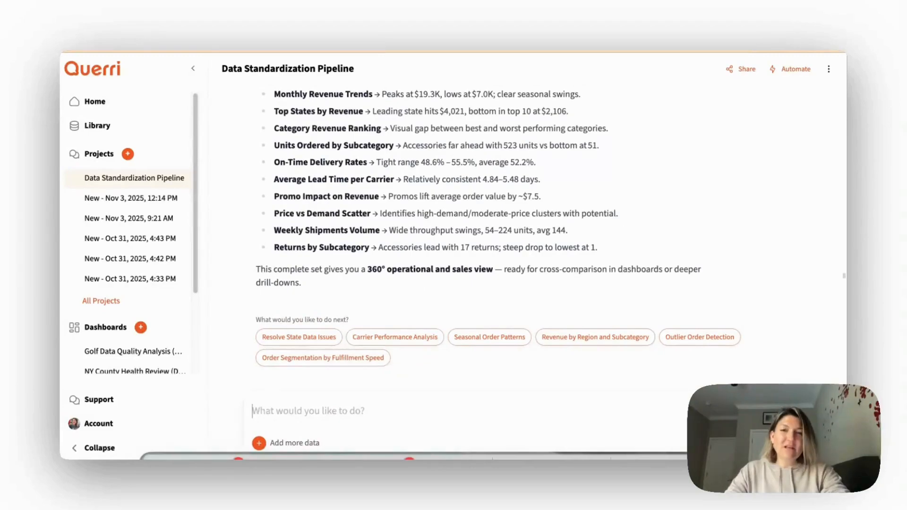
- Review the ten generated charts, their summary and the suggested follow-up analyses
scroll(615, 221, "up", 15)
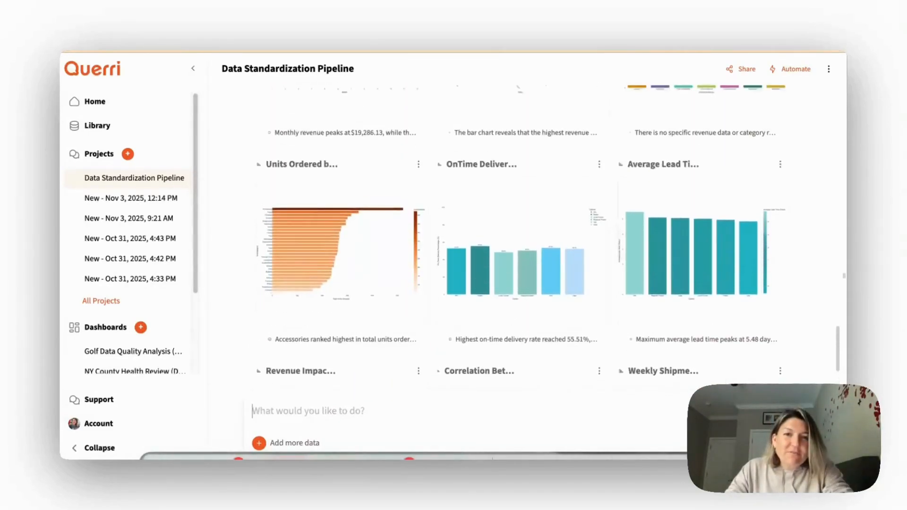
scroll(619, 232, "up", 5)
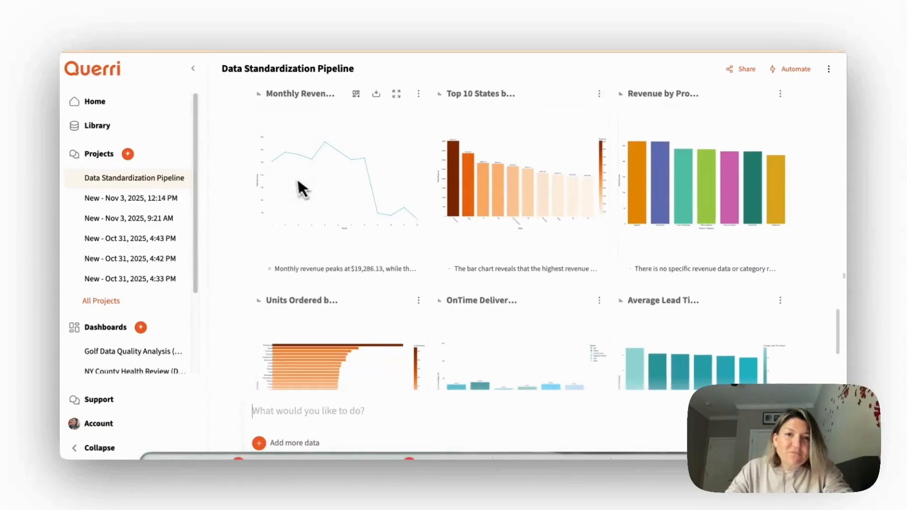
scroll(466, 235, "down", 15)
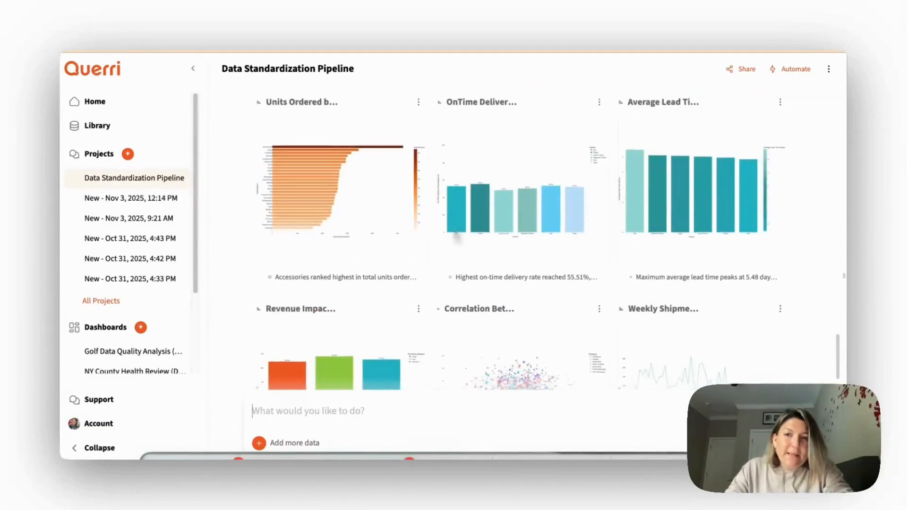
scroll(455, 231, "down", 10)
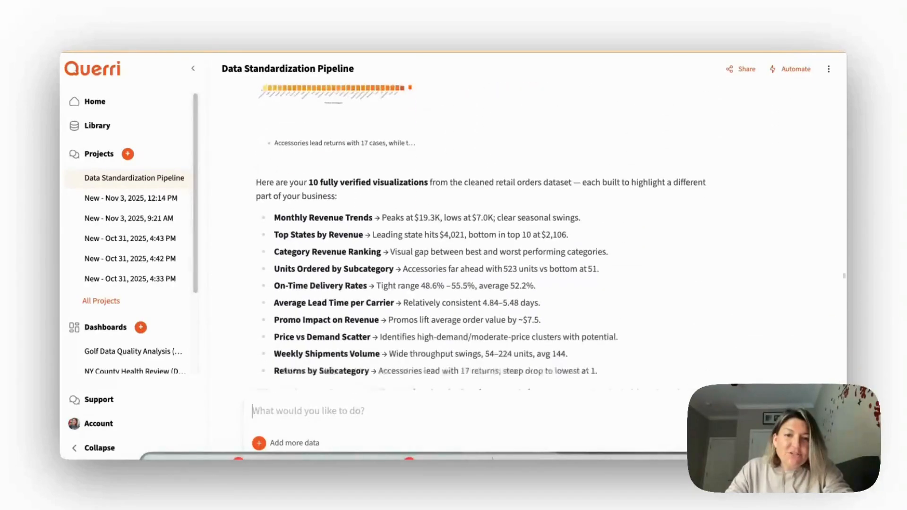
scroll(425, 283, "down", 2)
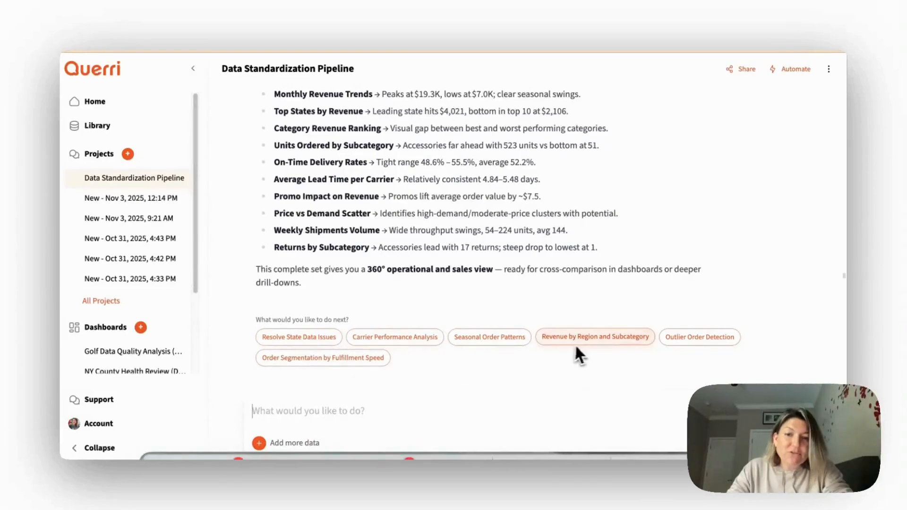
- Create a new dashboard and add the Monthly Revenue Trend Chart and Top 10 States by Total Revenue to it
scroll(484, 306, "up", 15)
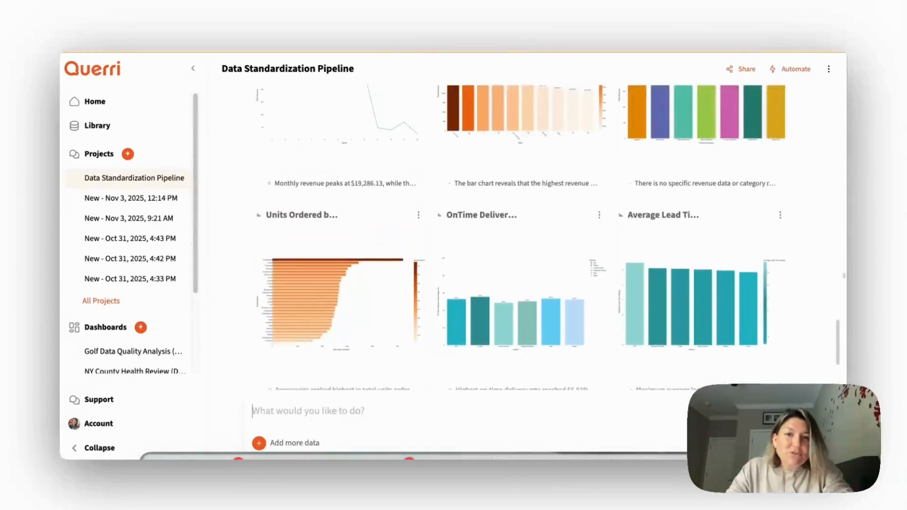
scroll(414, 265, "up", 2)
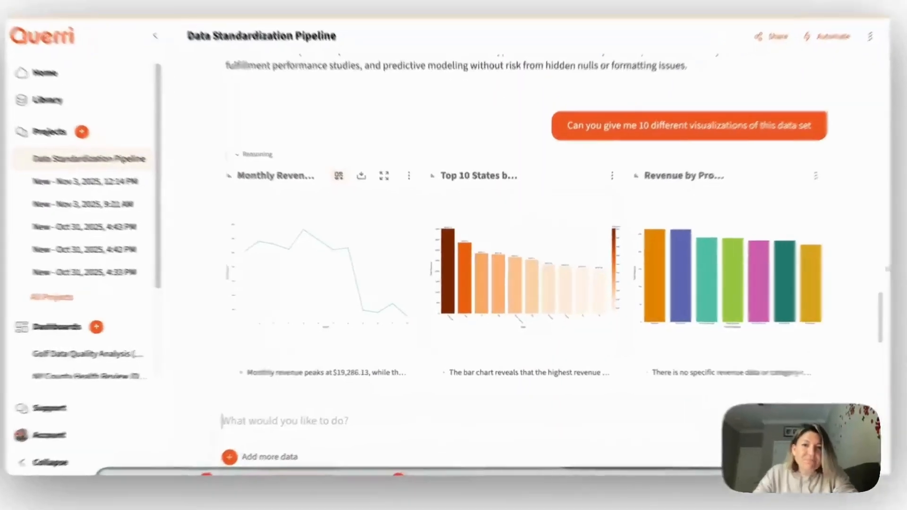
left_click(355, 194)
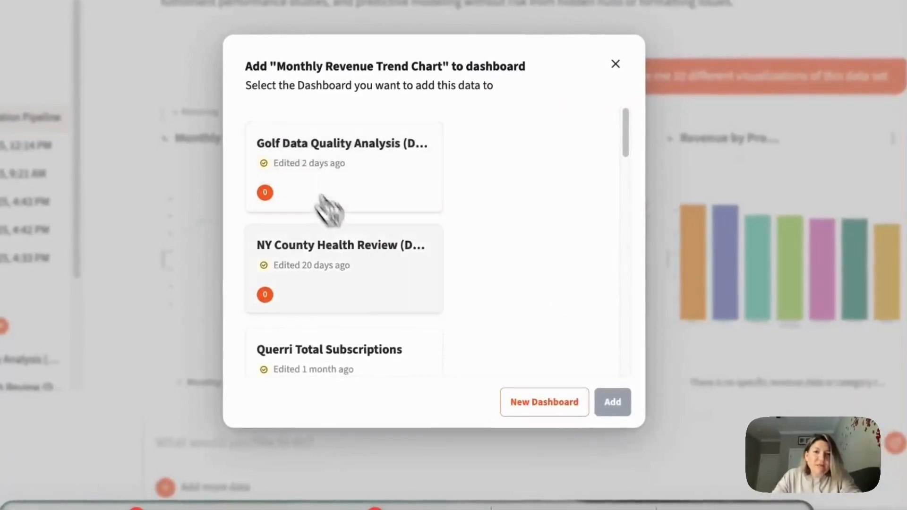
left_click(522, 398)
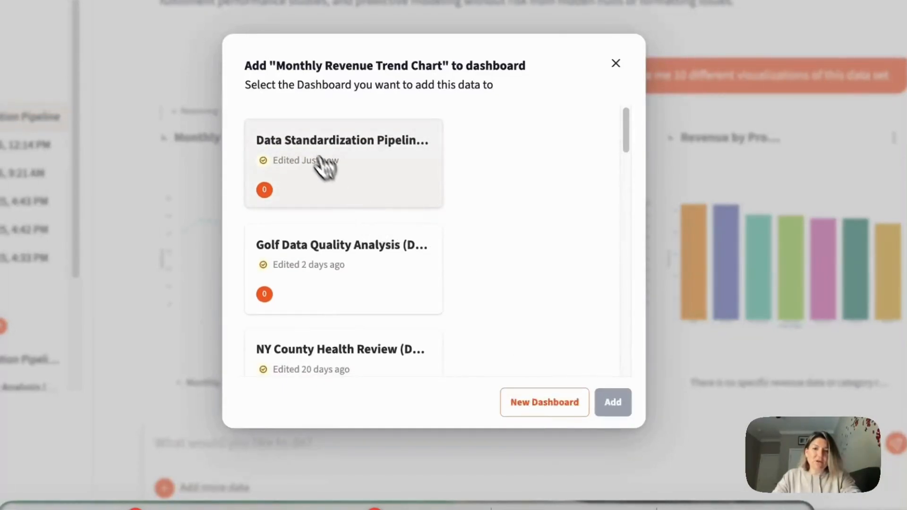
left_click(623, 406)
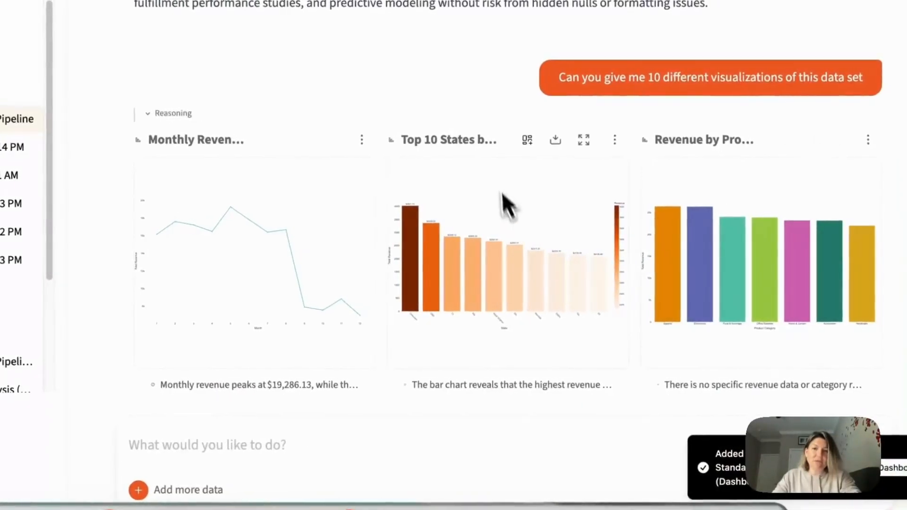
left_click(528, 142)
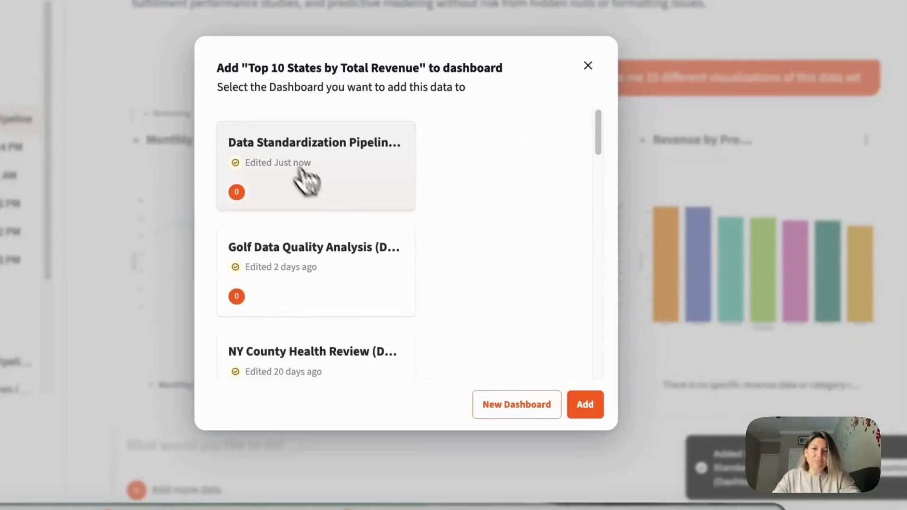
left_click(584, 406)
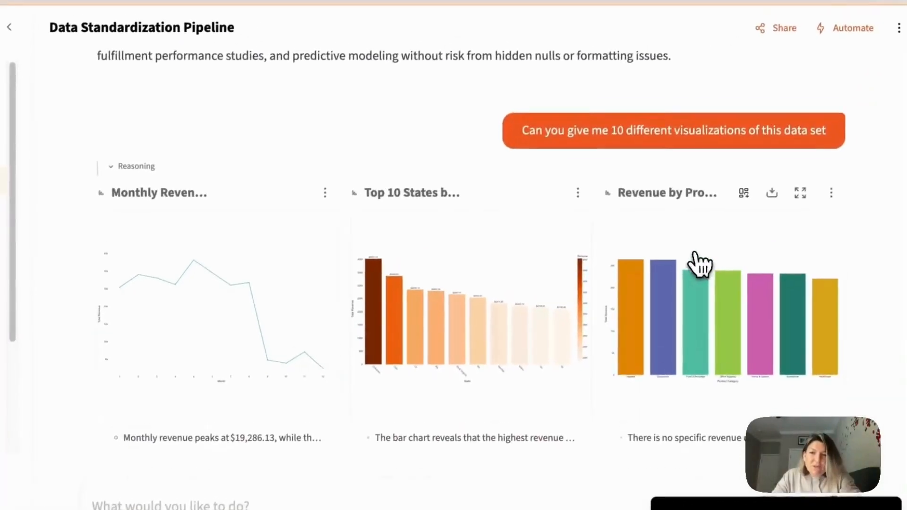
- Add the OnTime Delivery Rate by Carrier and Units Ordered by Subcategory charts to the Data Standardization Pipeline dashboard
scroll(700, 253, "down", 5)
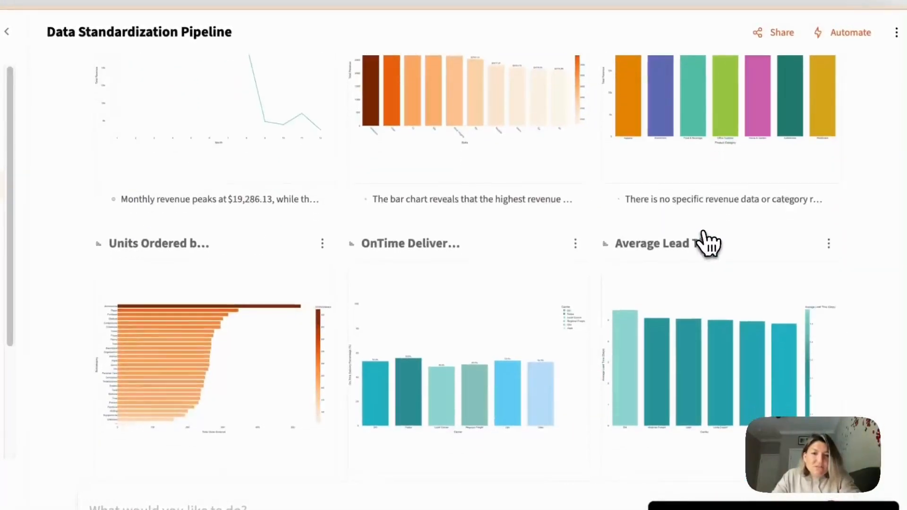
scroll(708, 243, "down", 3)
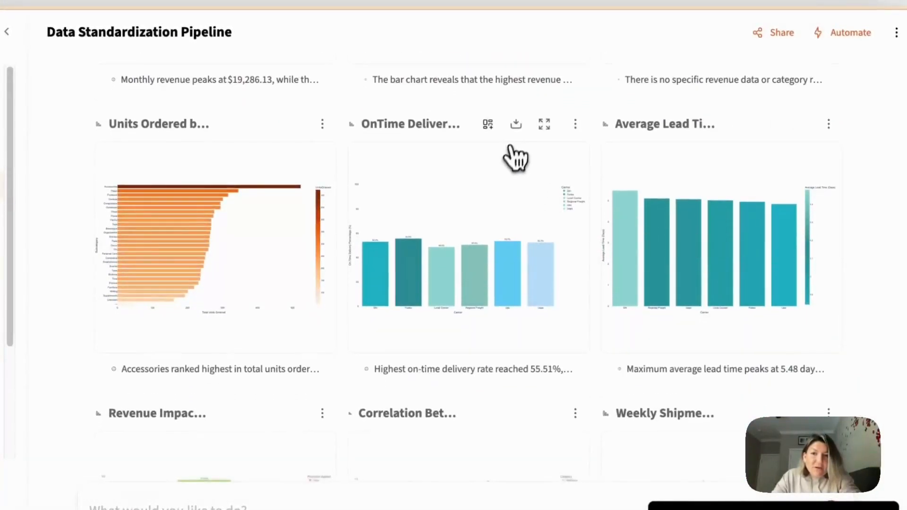
left_click(488, 123)
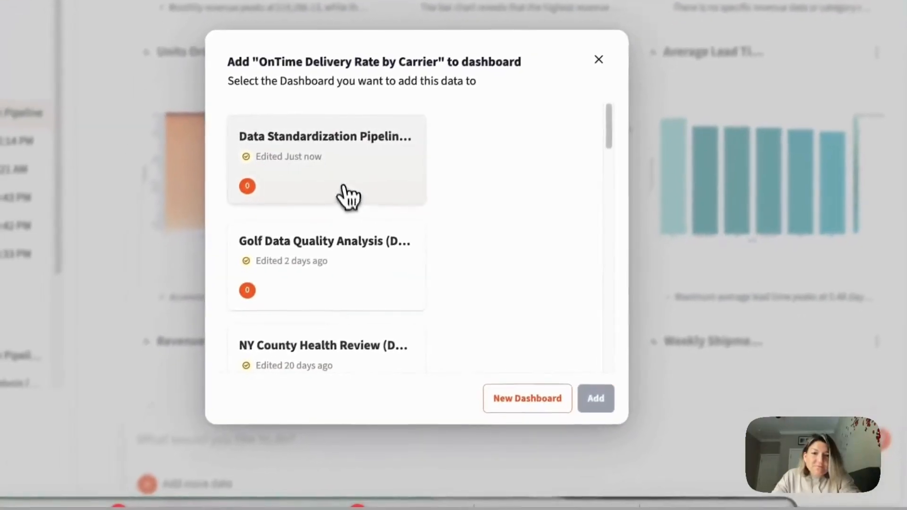
left_click(292, 261)
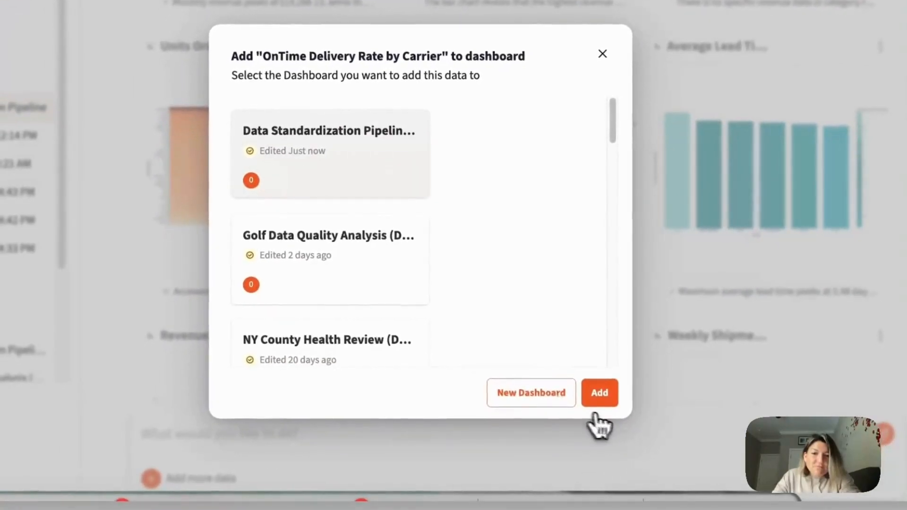
left_click(599, 402)
left_click(296, 48)
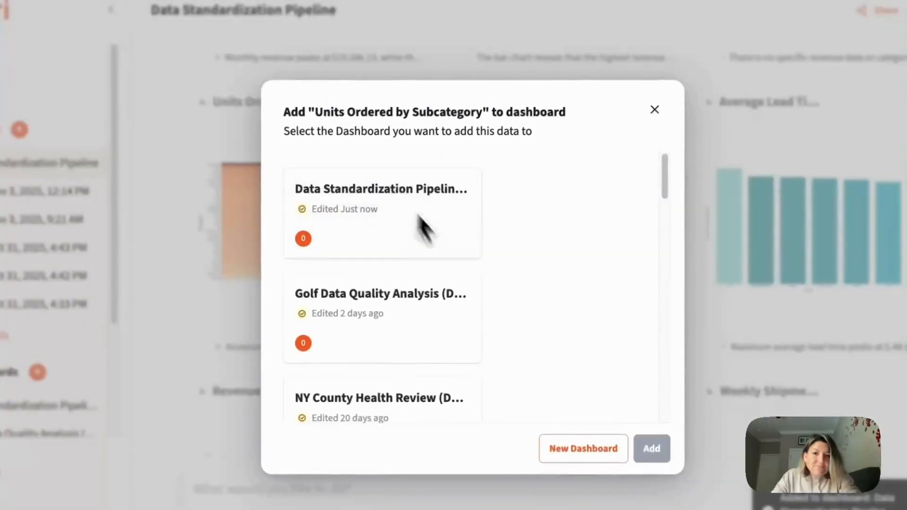
left_click(396, 251)
left_click(652, 448)
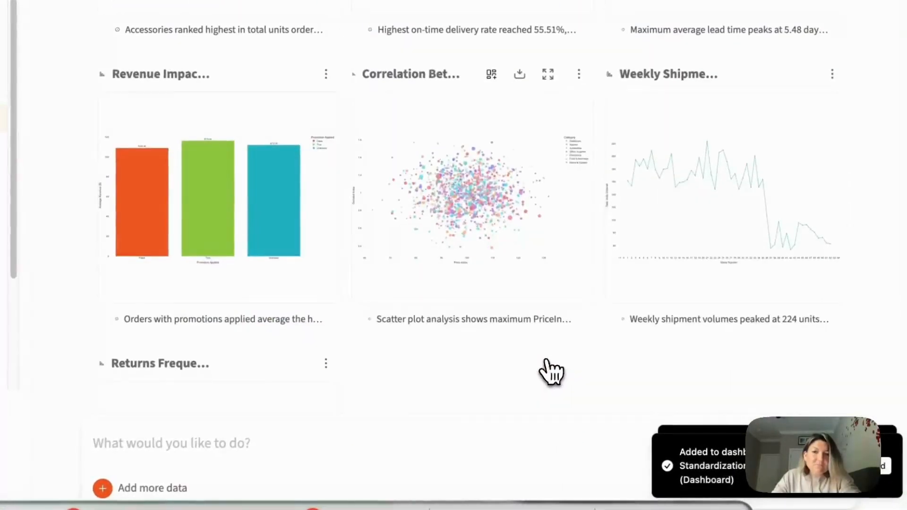
- Add the Correlation Between Price Index and Demand Index and Weekly Shipments Volume charts to the same dashboard
left_click(492, 73)
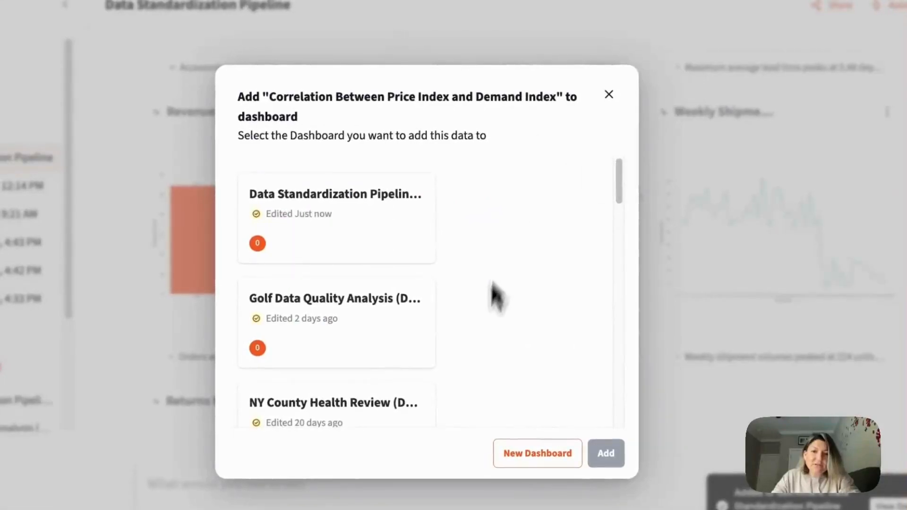
left_click(354, 255)
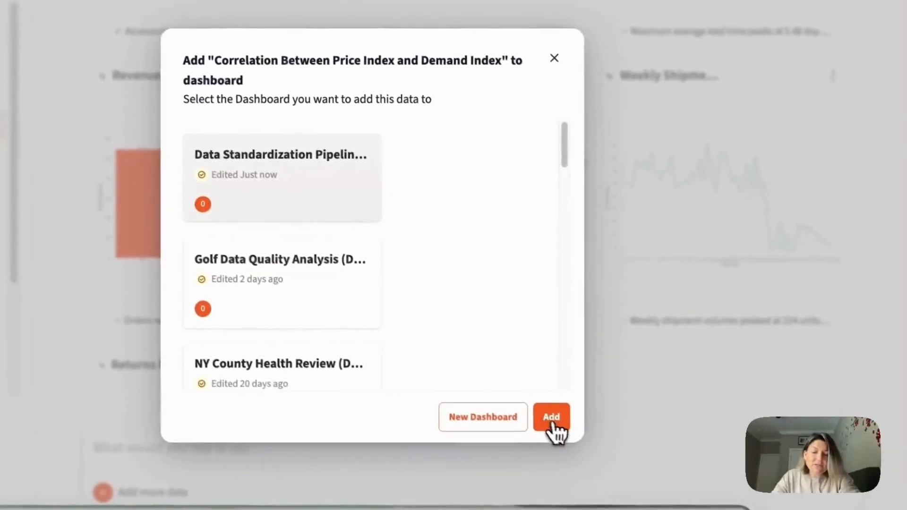
left_click(606, 453)
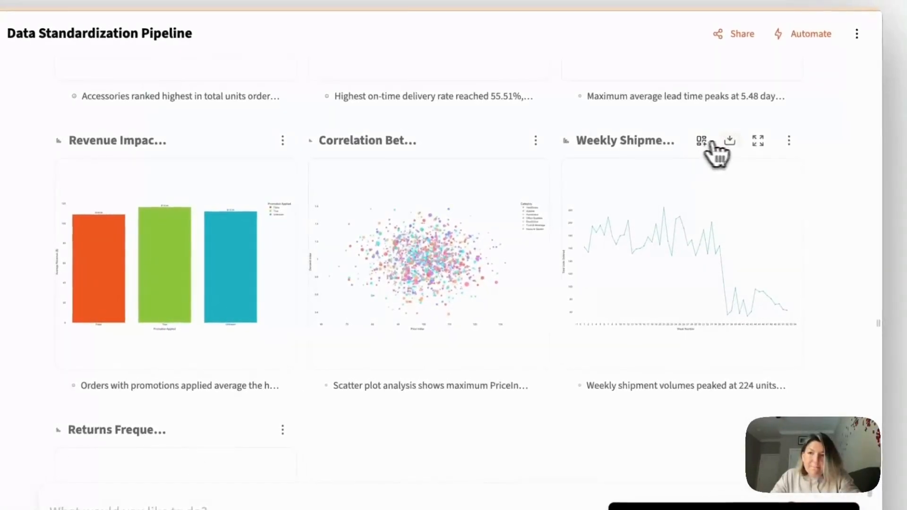
left_click(702, 141)
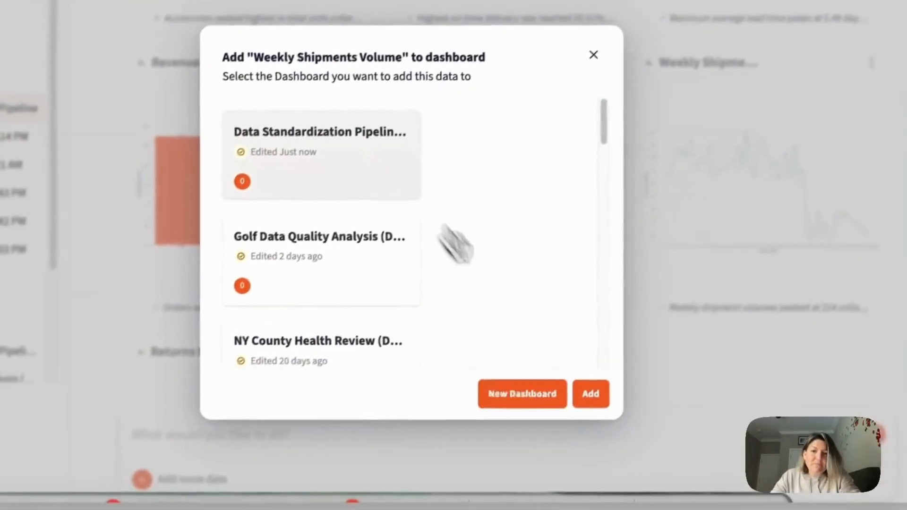
left_click(591, 393)
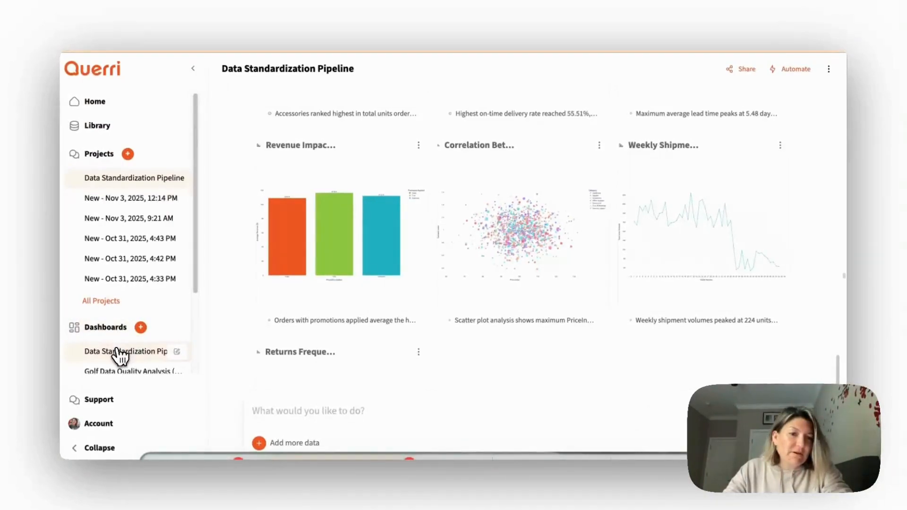
- Open the Data Standardization Pipeline dashboard and place Top 10 States by Total Revenue on its canvas as a taller panel
left_click(106, 357)
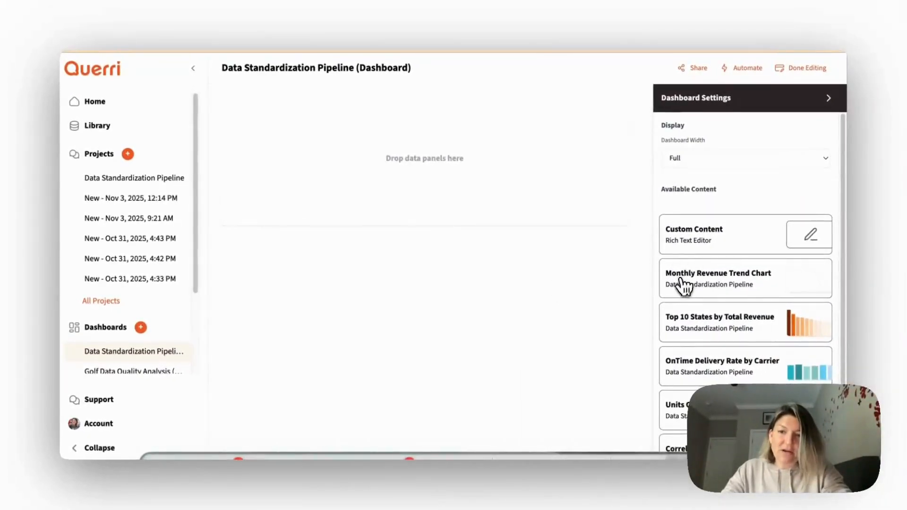
scroll(699, 272, "down", 2)
left_click_drag(691, 244, 271, 198)
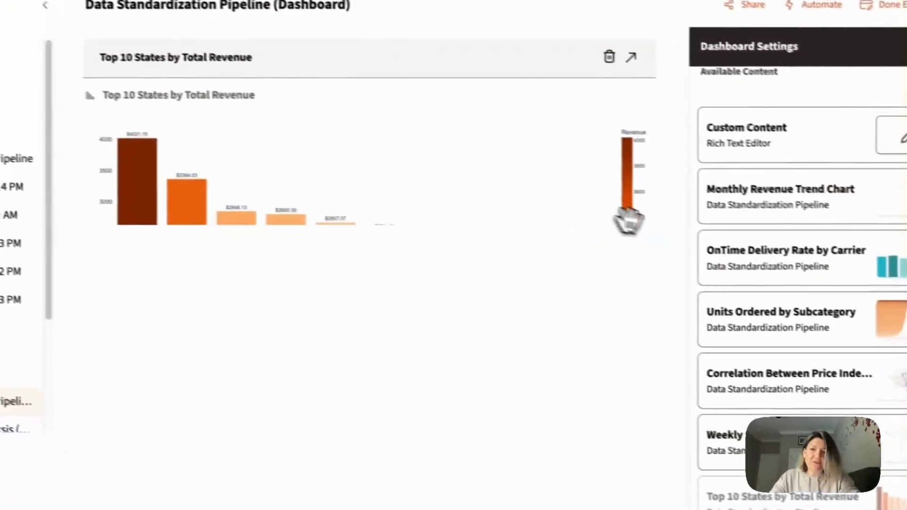
left_click_drag(422, 246, 422, 247)
left_click_drag(320, 218, 306, 302)
- Place the Units Ordered by Subcategory chart directly beneath the Top 10 States panel
scroll(622, 266, "down", 1)
left_click_drag(690, 315, 65, 362)
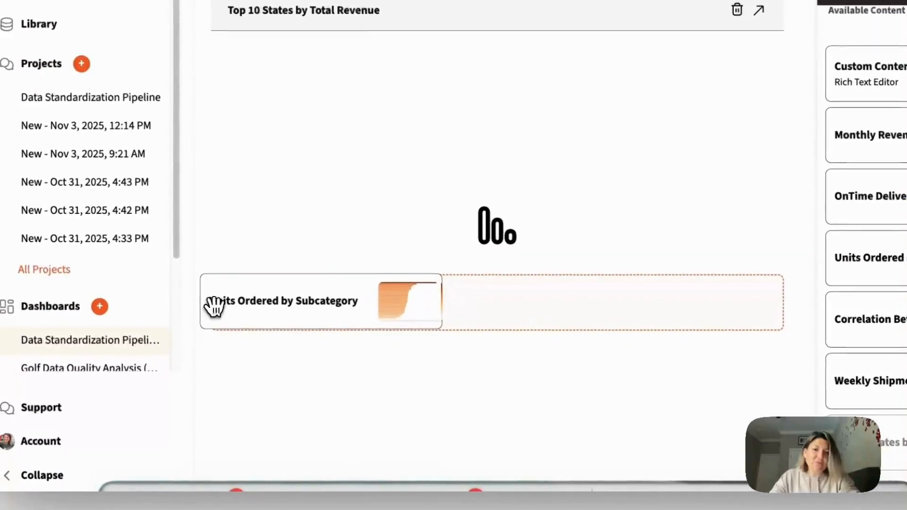
left_click_drag(214, 308, 214, 307)
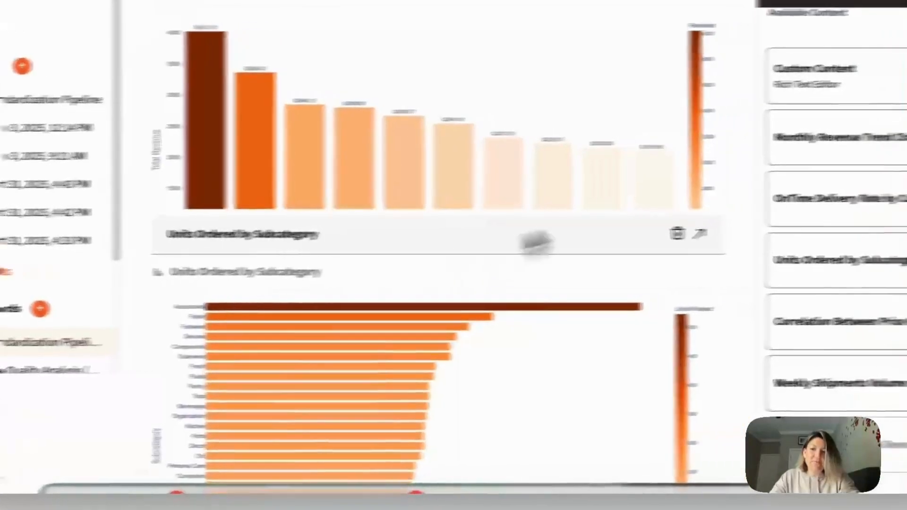
- Arrange OnTime Delivery Rate by Carrier, Weekly Shipments Volume and the price-demand correlation chart in one row below Top 10 States
left_click_drag(851, 196, 597, 305)
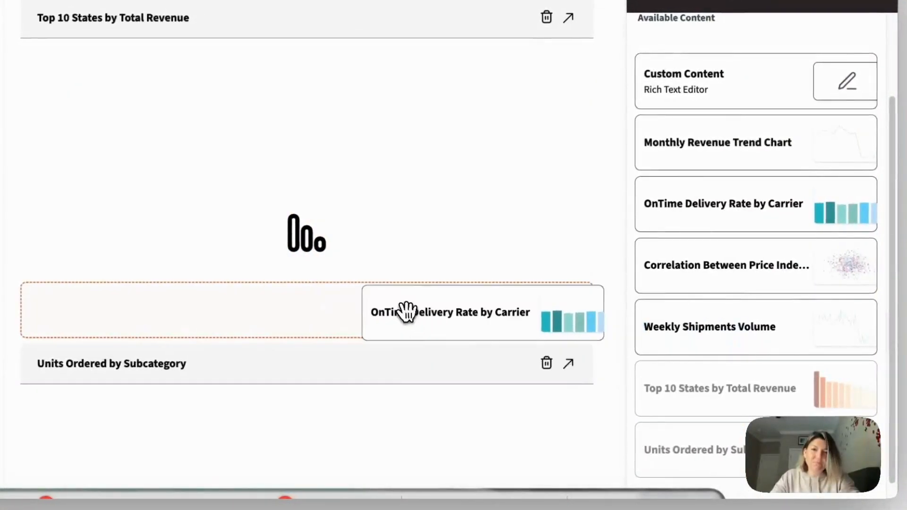
left_click_drag(407, 312, 407, 313)
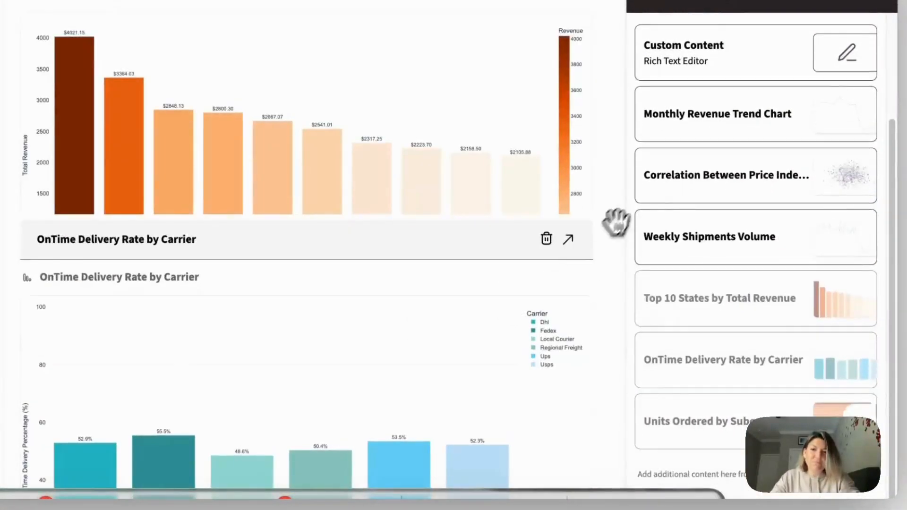
left_click_drag(699, 192, 595, 320)
left_click_drag(696, 184, 302, 345)
- Insert a Custom Content panel above the Top 10 States chart containing "This is my Logistics Data Set with findings...."
scroll(368, 259, "down", 5)
scroll(416, 248, "up", 6)
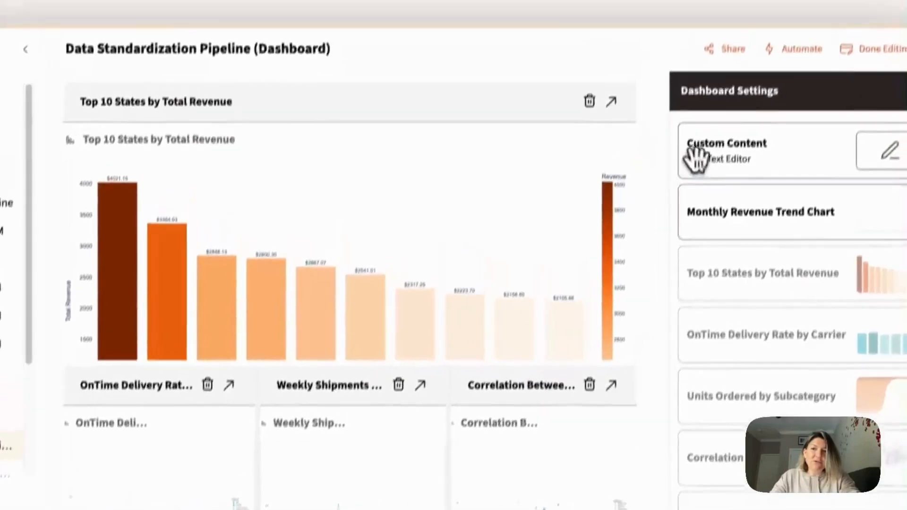
left_click_drag(707, 90, 273, 49)
left_click_drag(368, 139, 368, 138)
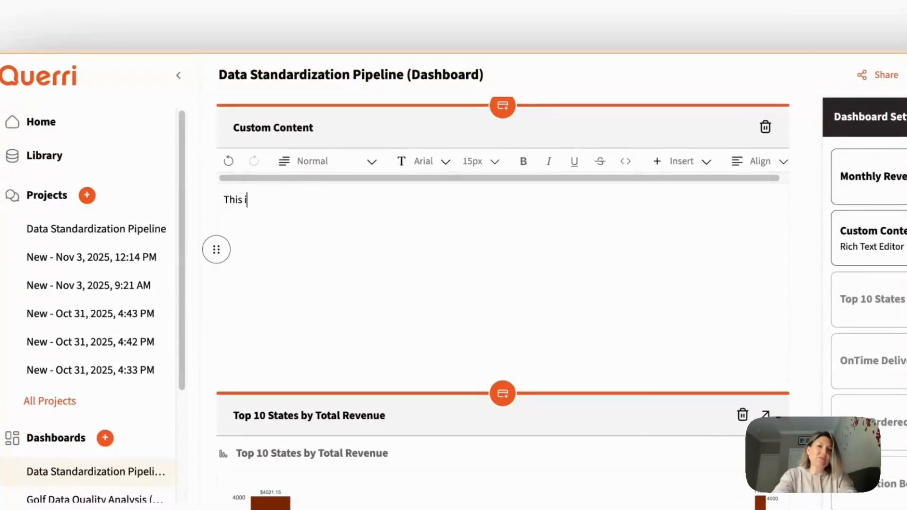
type("This is my Logistics Data Set with findings....")
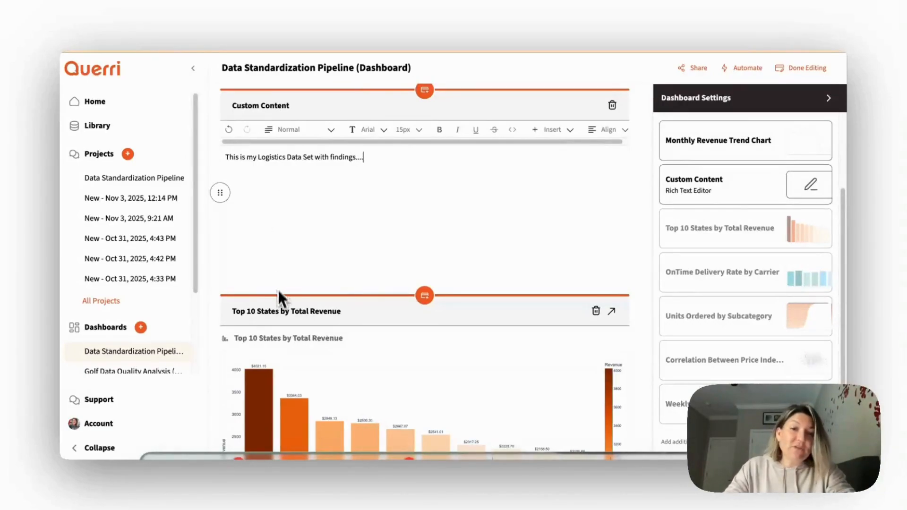
- Shorten the custom text panel, make the Top 10 States panel taller, and finish editing the dashboard
left_click_drag(293, 283, 285, 216)
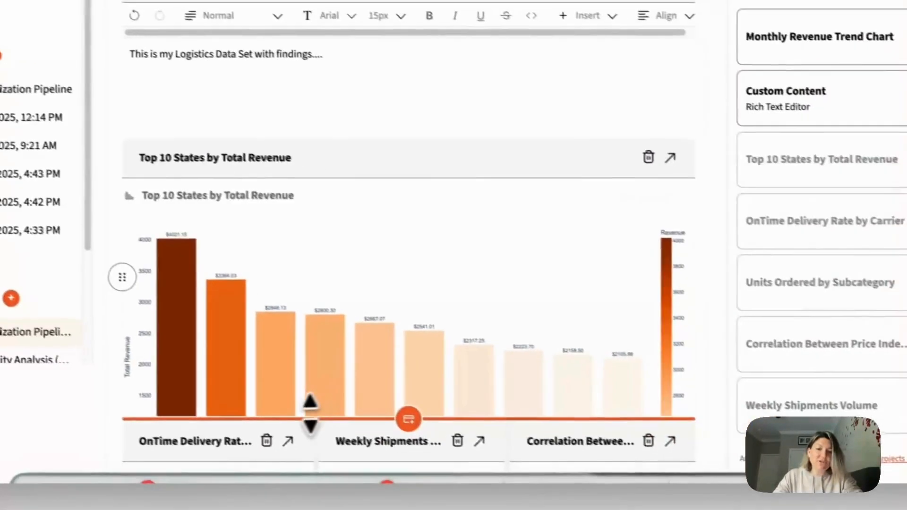
left_click_drag(310, 414, 295, 438)
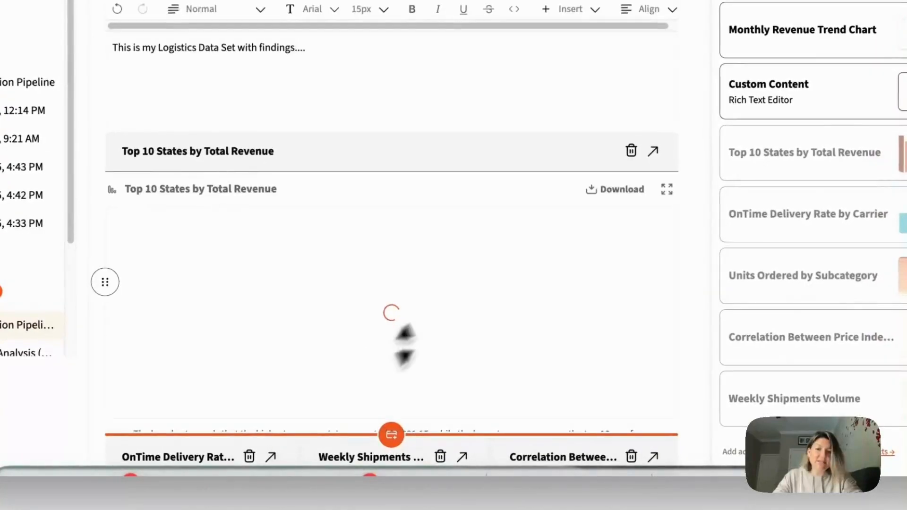
scroll(551, 276, "down", 5)
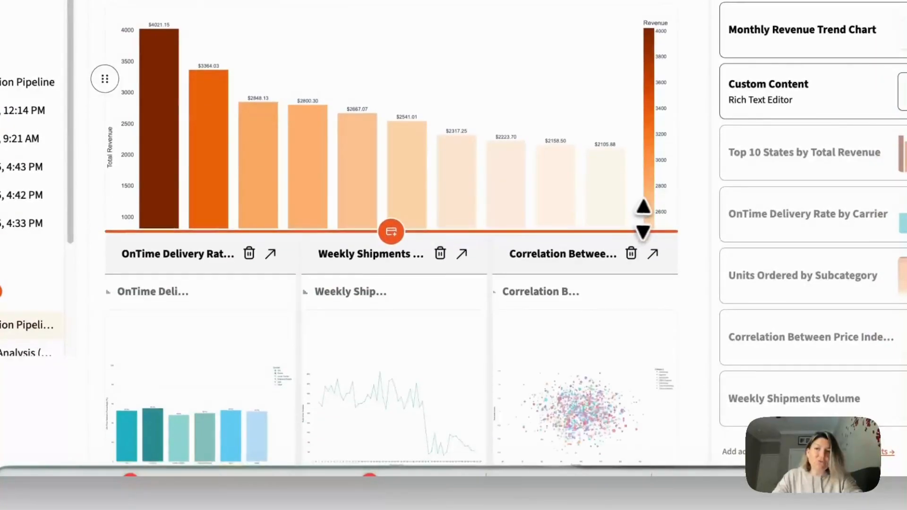
scroll(643, 220, "down", 5)
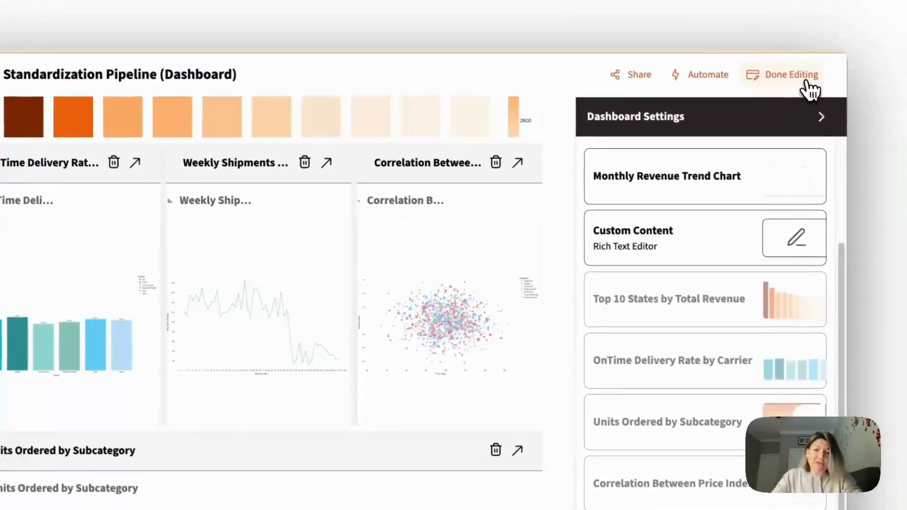
left_click(824, 50)
scroll(618, 206, "up", 10)
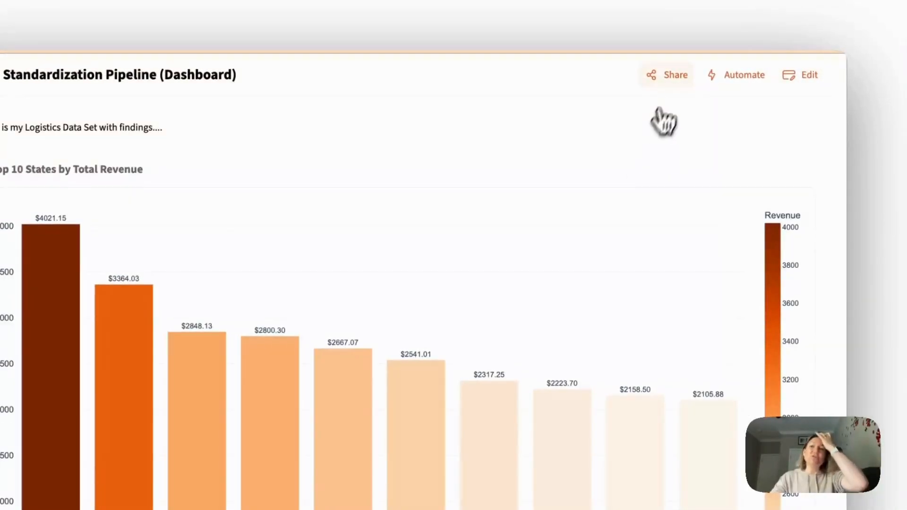
- Share the dashboard with a colleague found by name, giving editor permission, and close the sharing settings
left_click(667, 75)
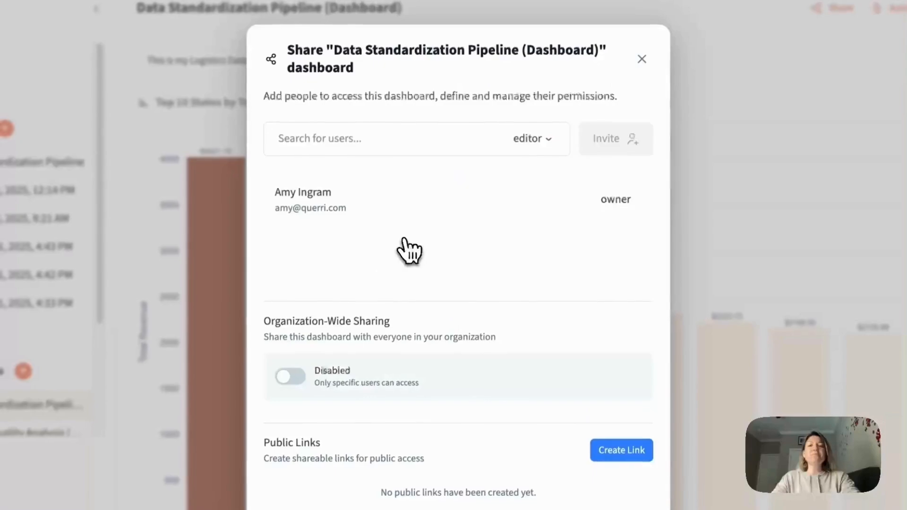
left_click(346, 150)
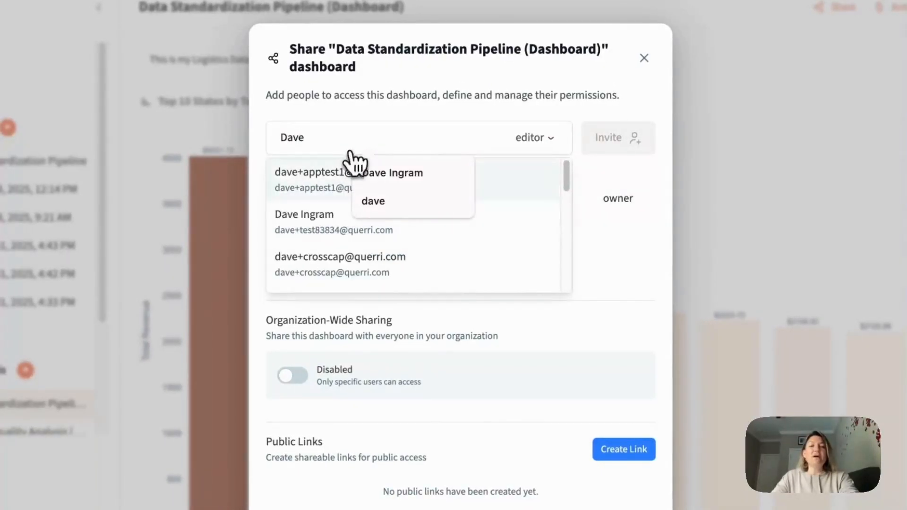
type("Dave")
left_click(300, 212)
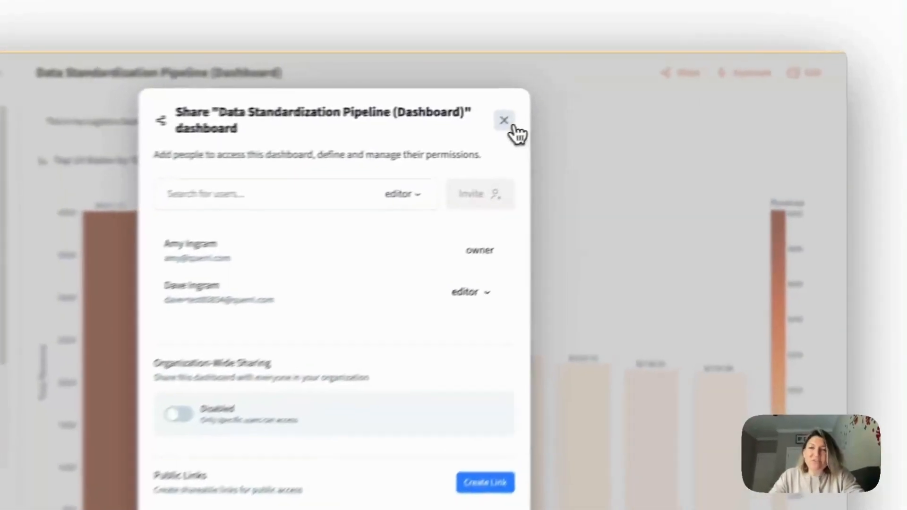
left_click(582, 105)
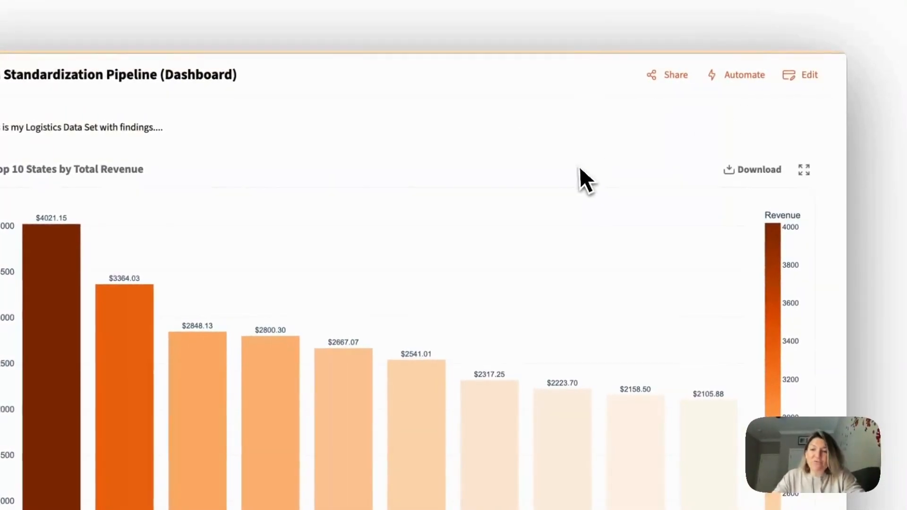